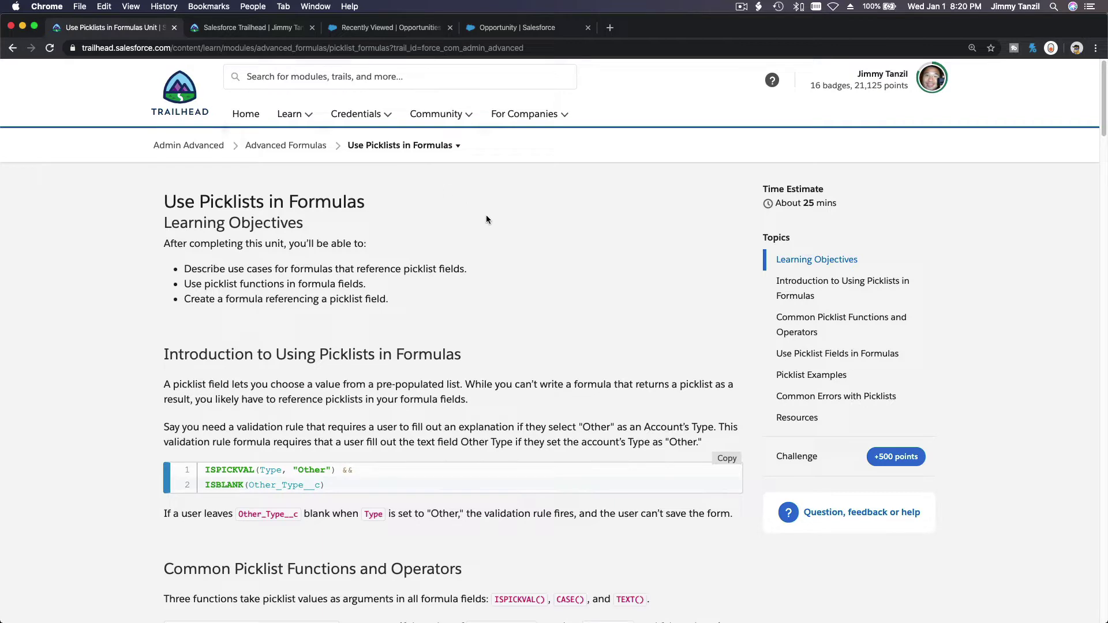
- Scroll through the Use Picklists in Formulas unit down to its Hands-on Challenge section
scroll(486, 215, "down", 10)
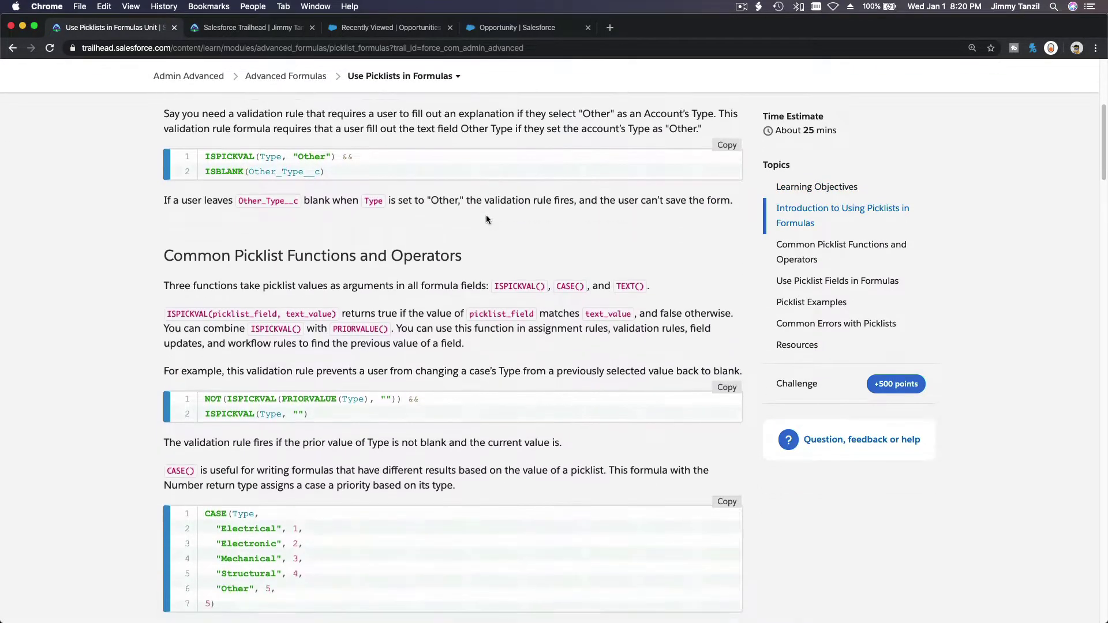
scroll(485, 215, "down", 8)
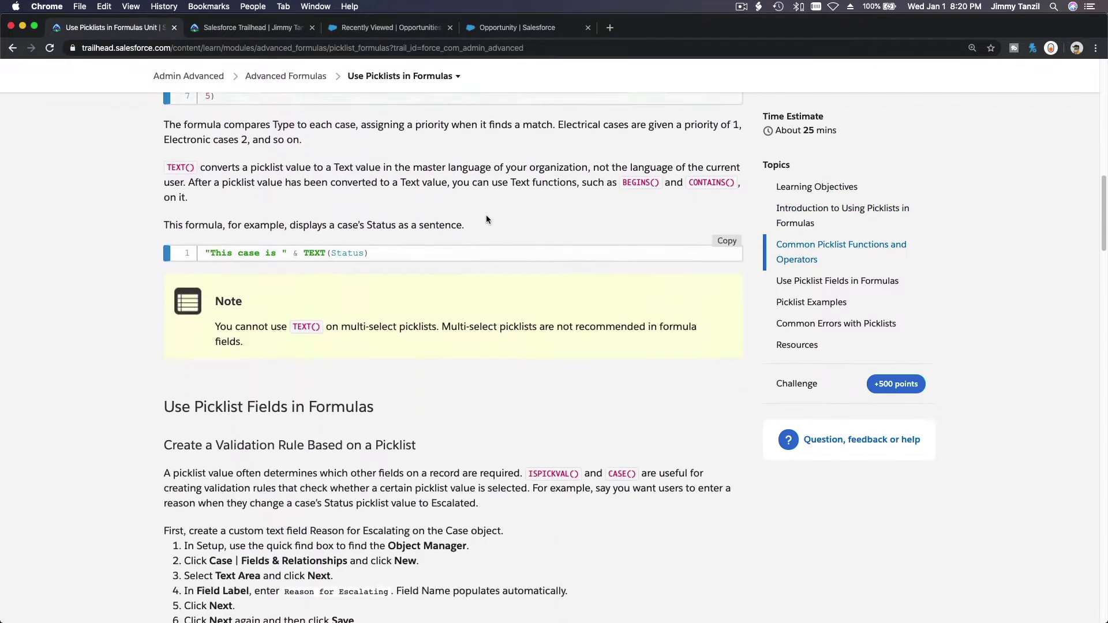
scroll(485, 219, "down", 10)
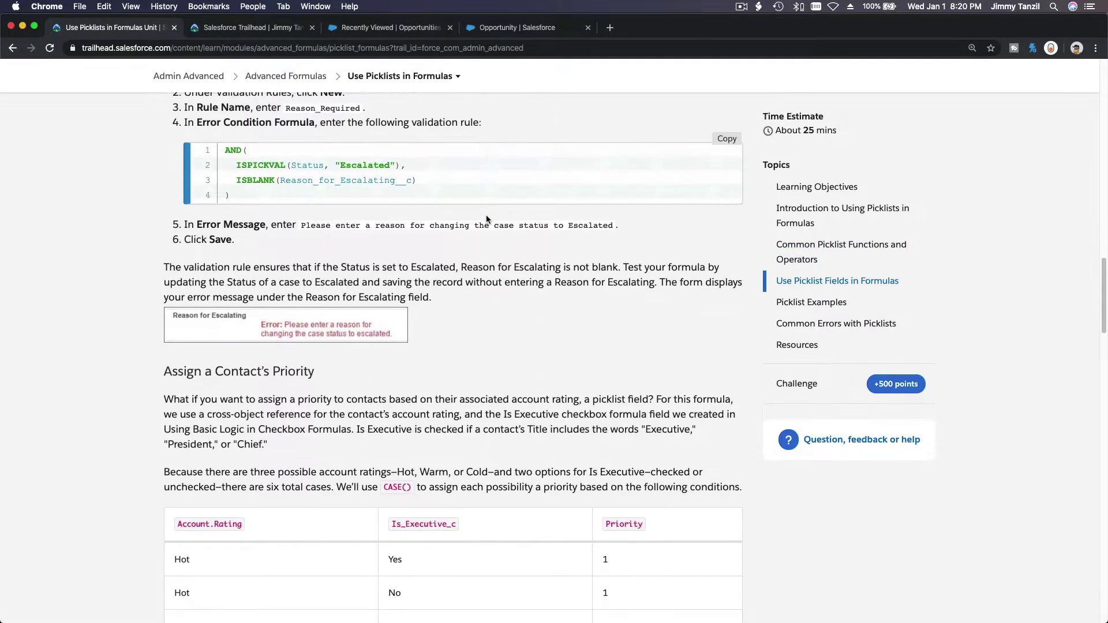
scroll(486, 219, "down", 8)
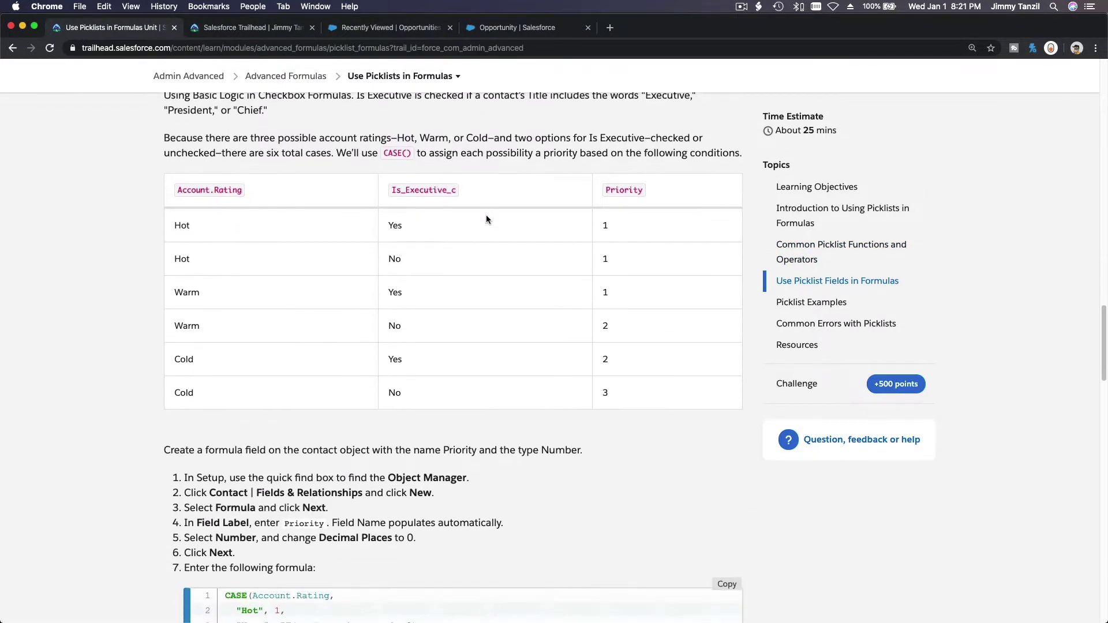
scroll(486, 216, "down", 6)
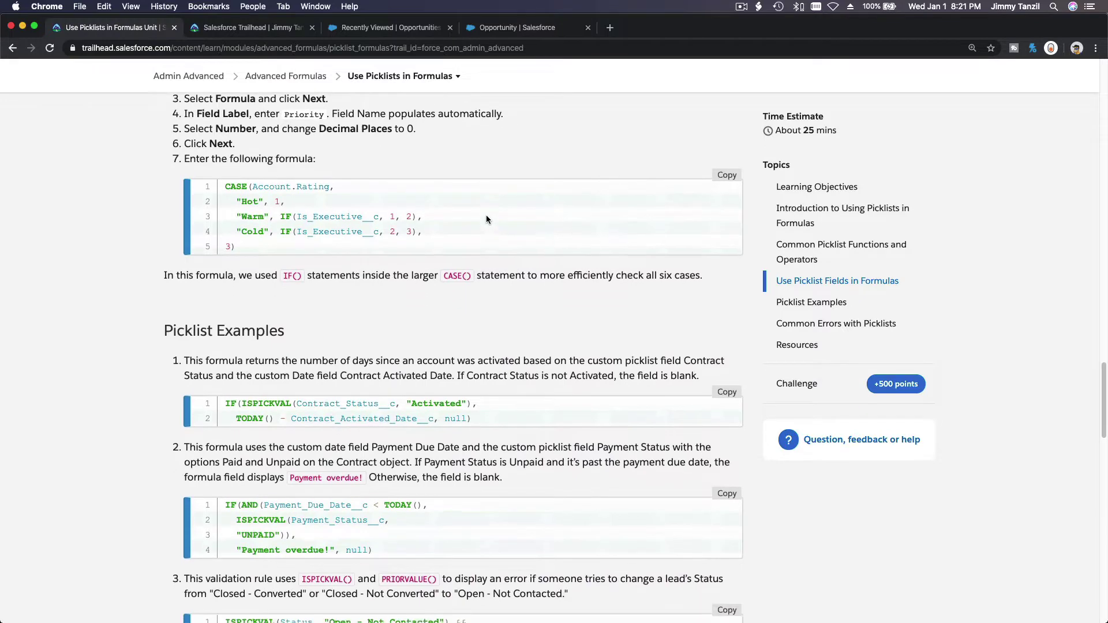
scroll(485, 218, "down", 5)
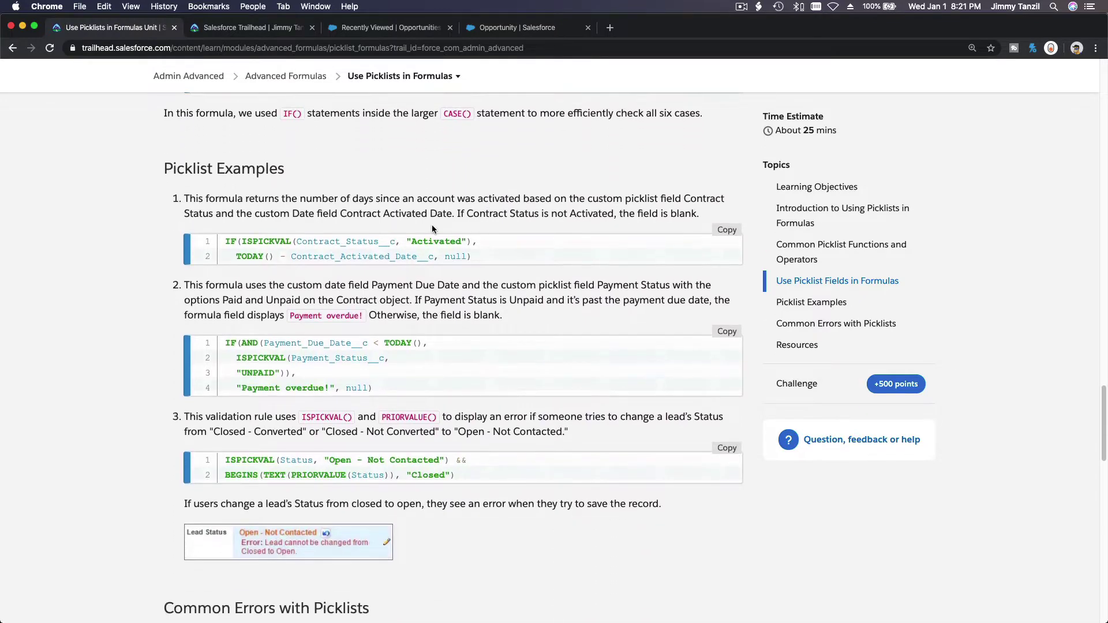
scroll(325, 178, "down", 12)
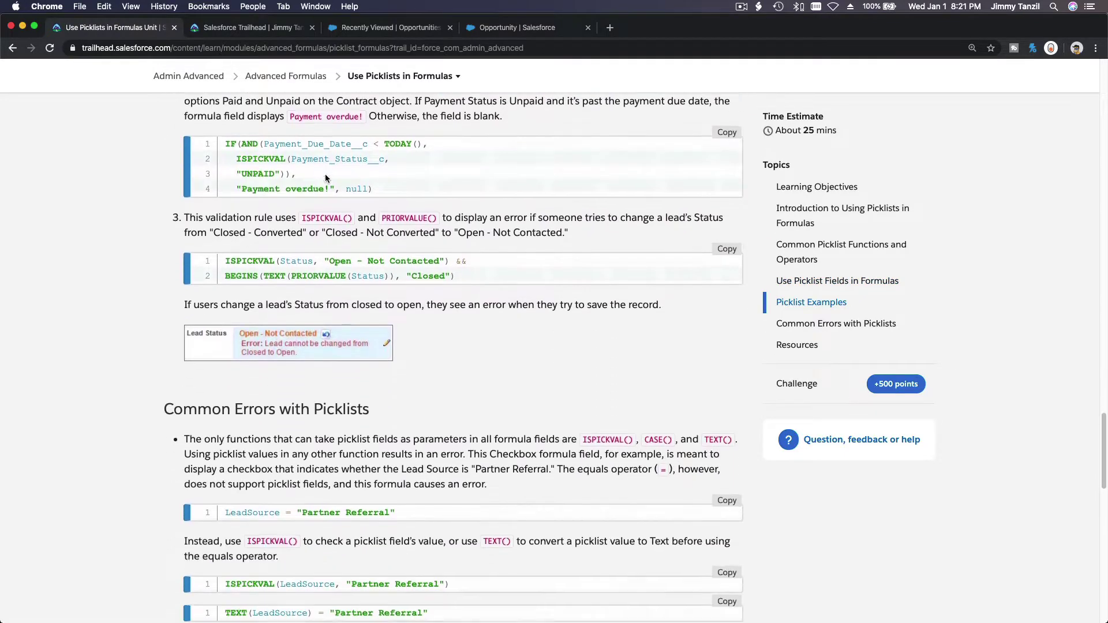
scroll(324, 176, "down", 8)
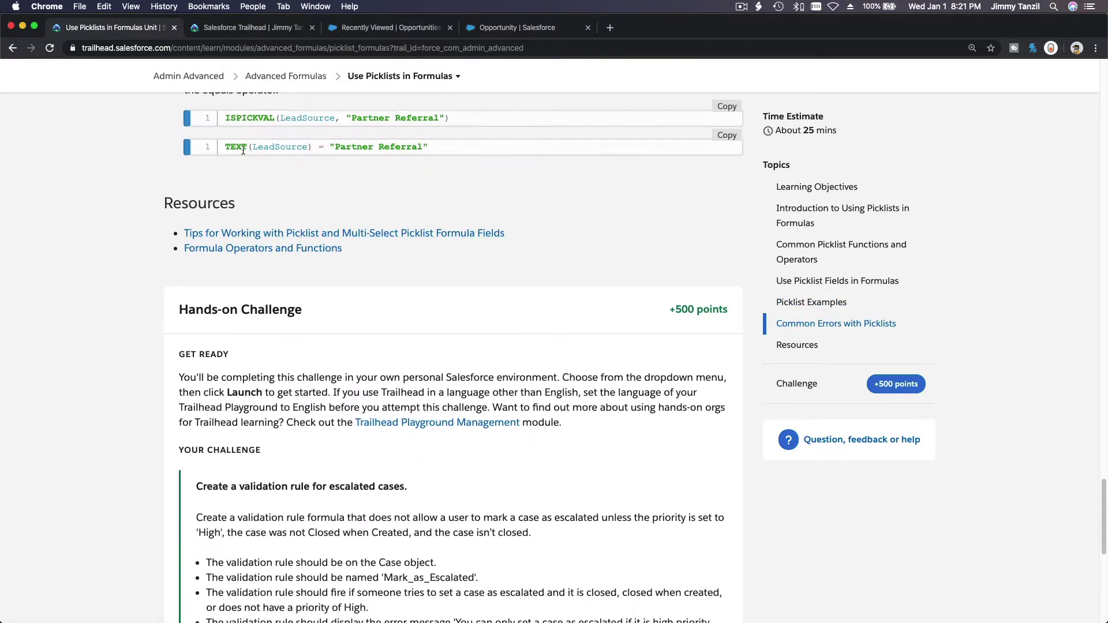
scroll(410, 167, "down", 6)
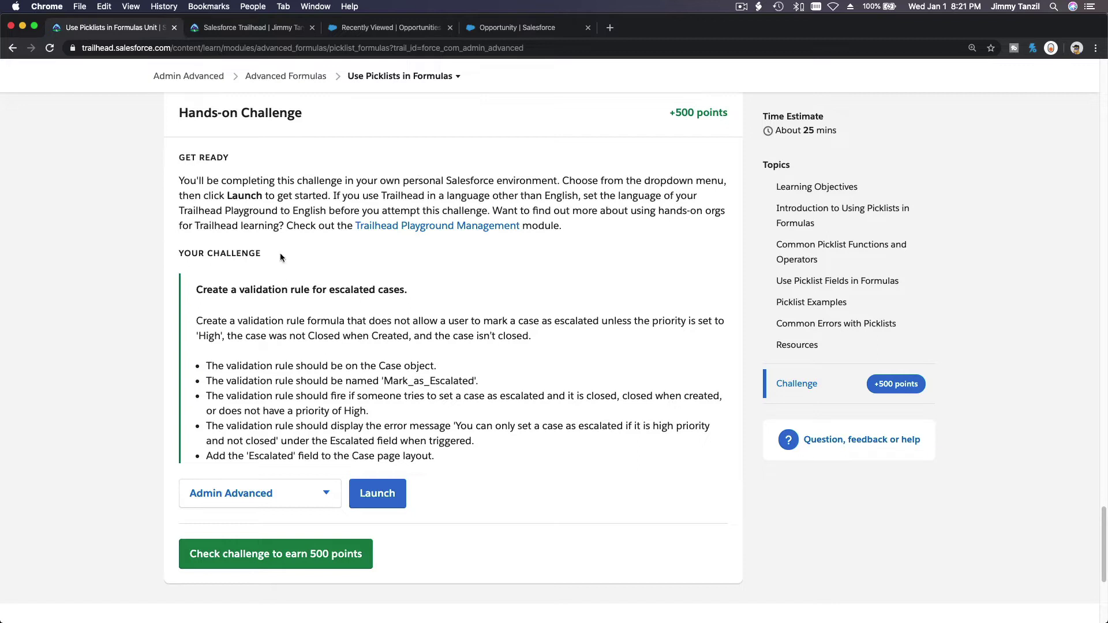
- Select the rule name Mark_as_Escalated in the challenge's second bullet, then switch to the Salesforce org
triple_click(271, 289)
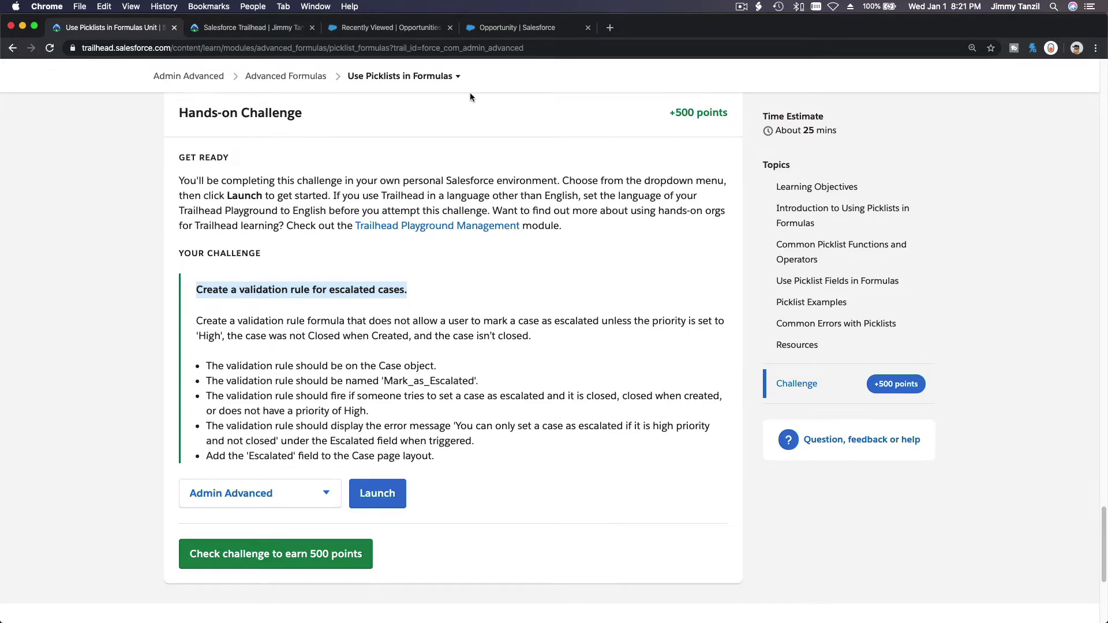
left_click(403, 367)
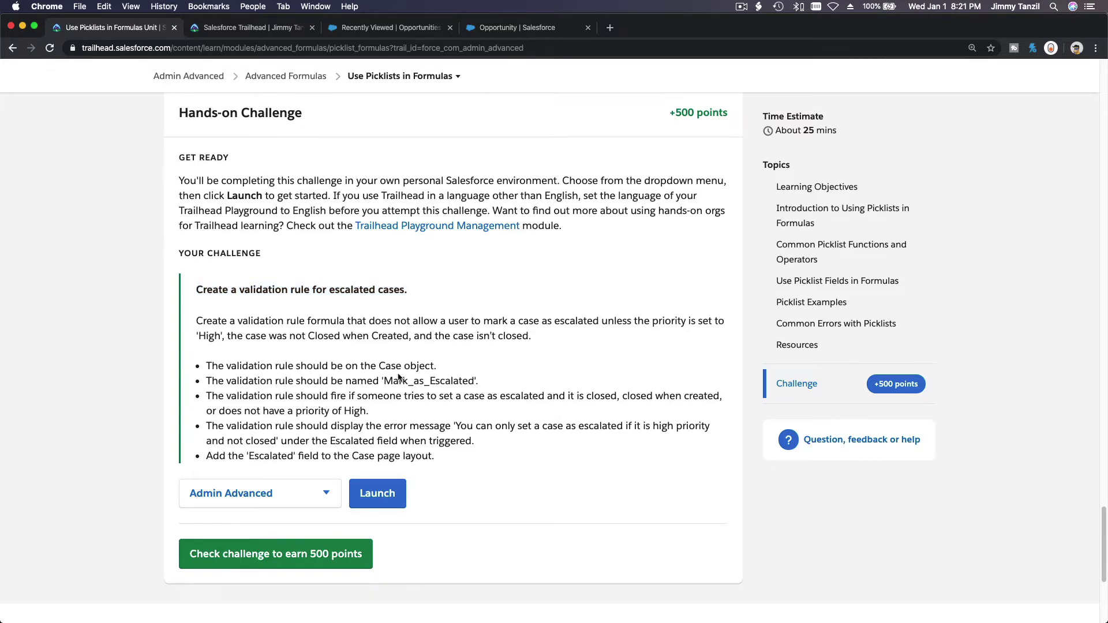
left_click_drag(383, 383, 473, 381)
key("super+c")
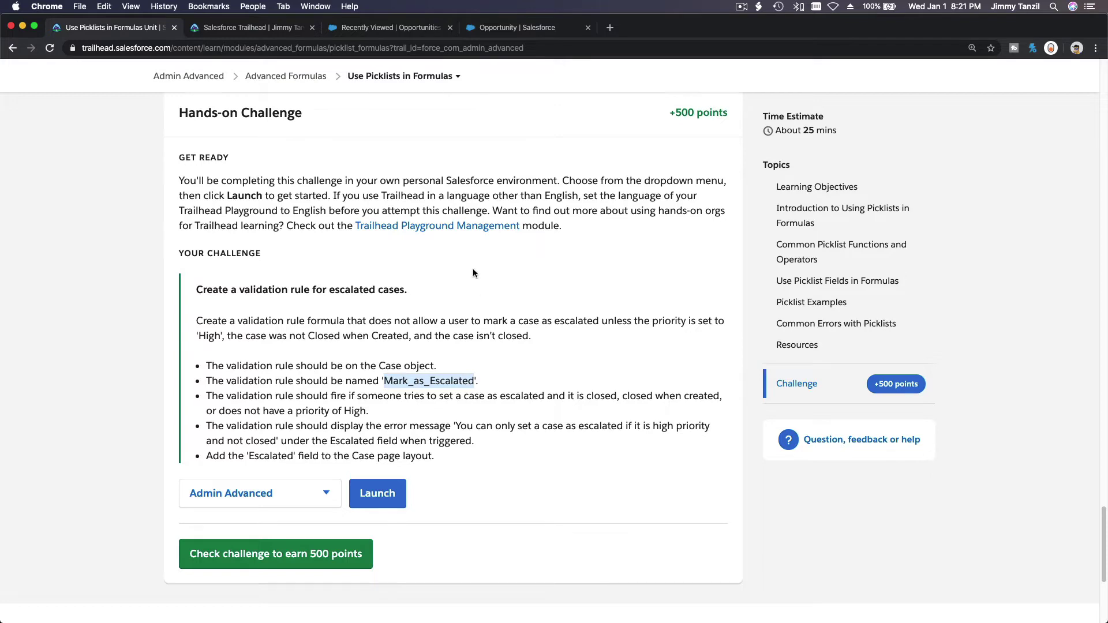
key("super+4")
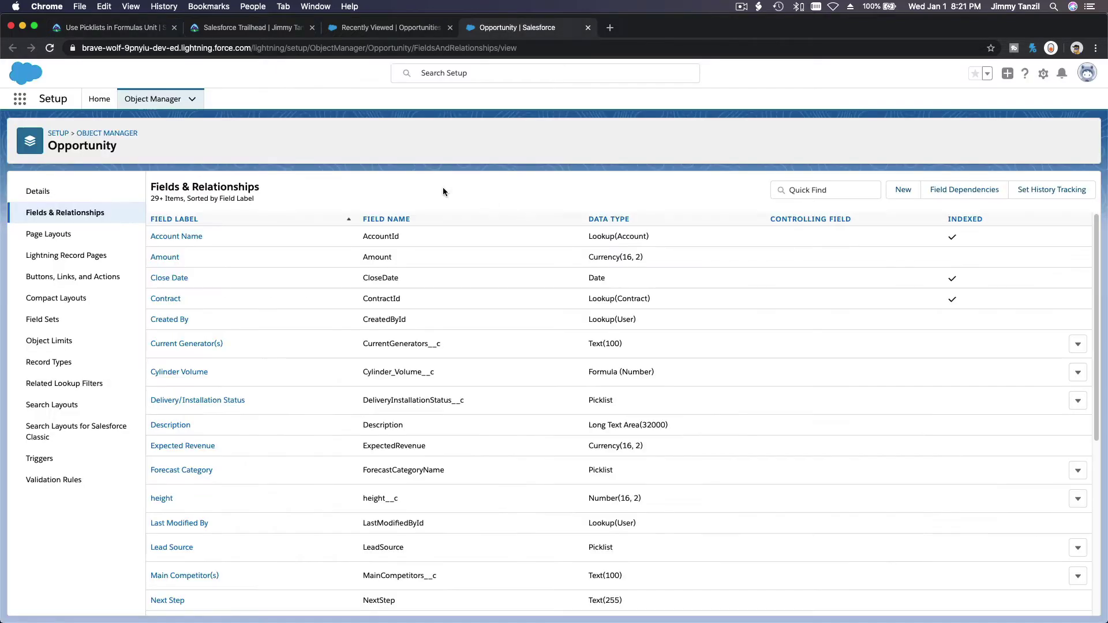
- Find the Case object in Object Manager and open its Validation Rules
left_click(155, 99)
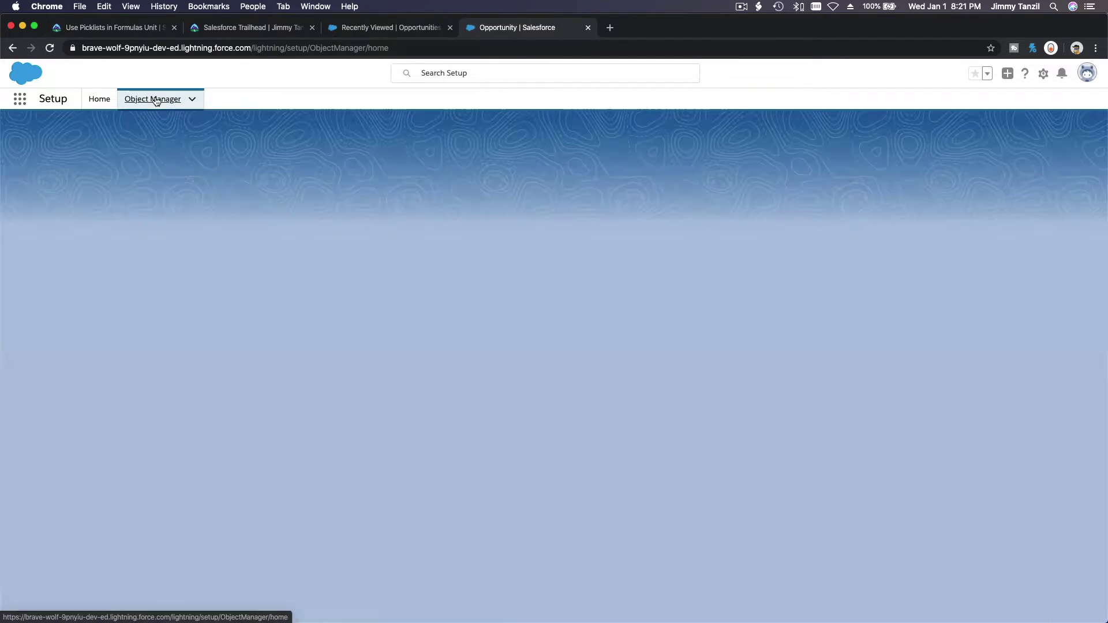
left_click(880, 136)
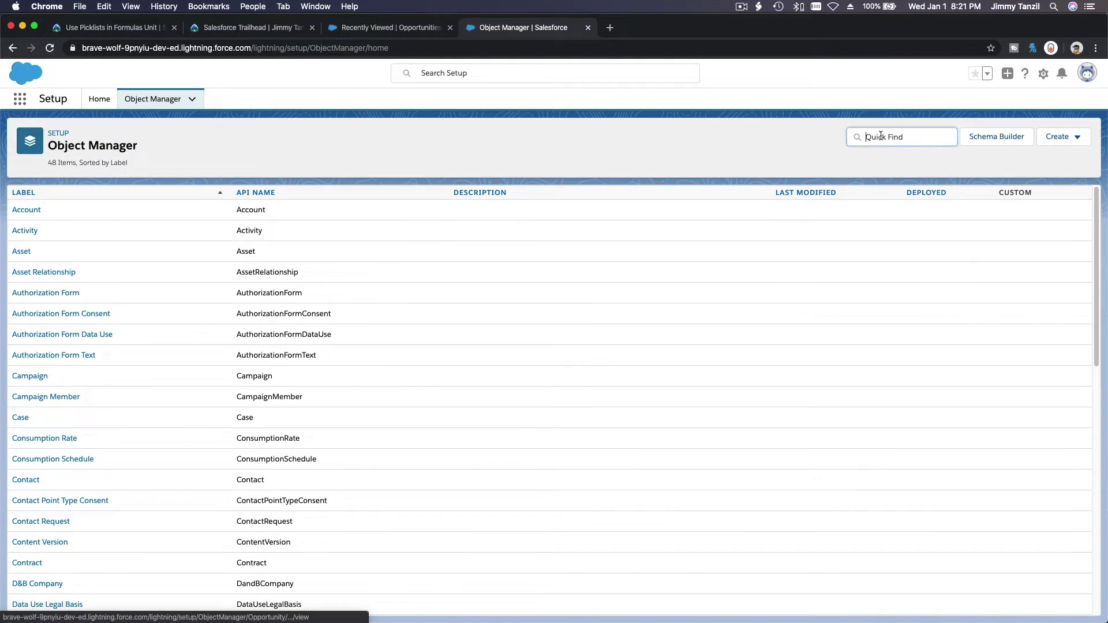
type("Case")
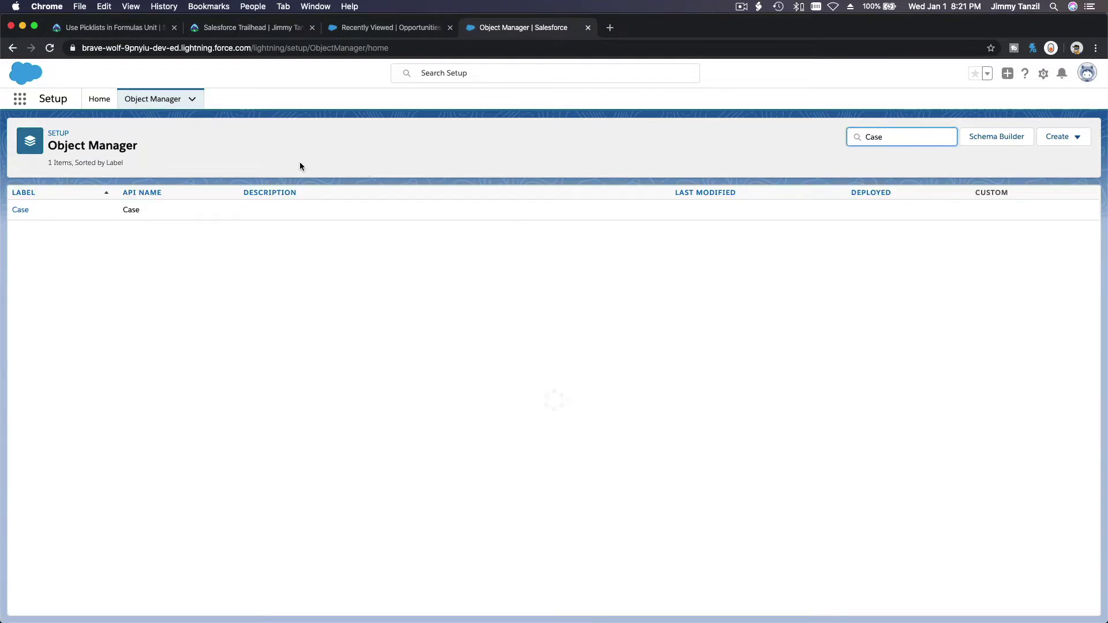
left_click(20, 210)
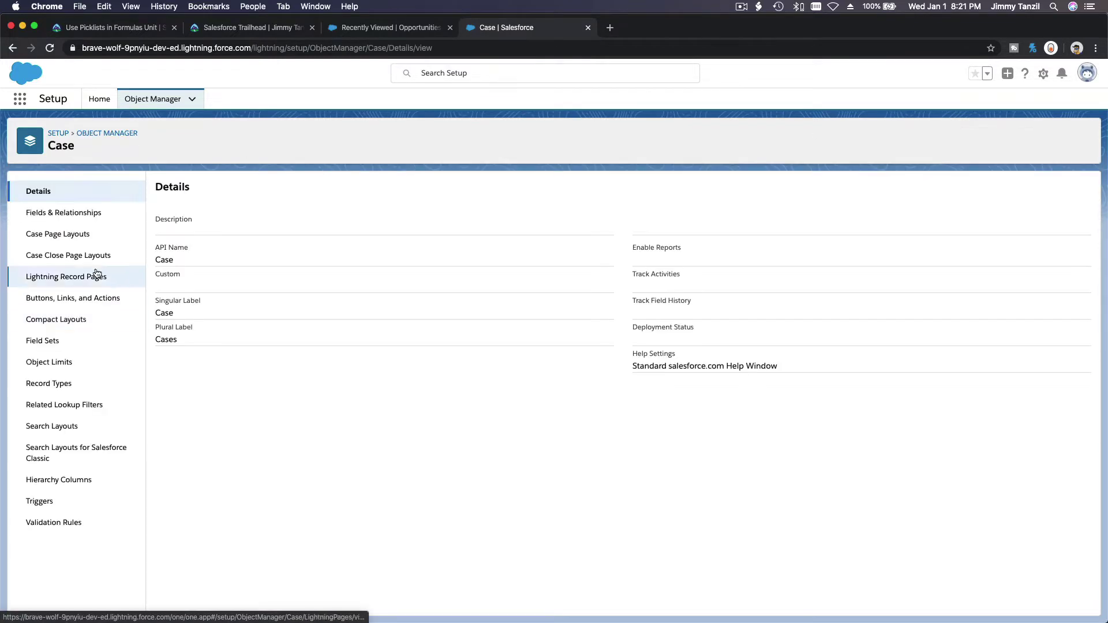
left_click(83, 523)
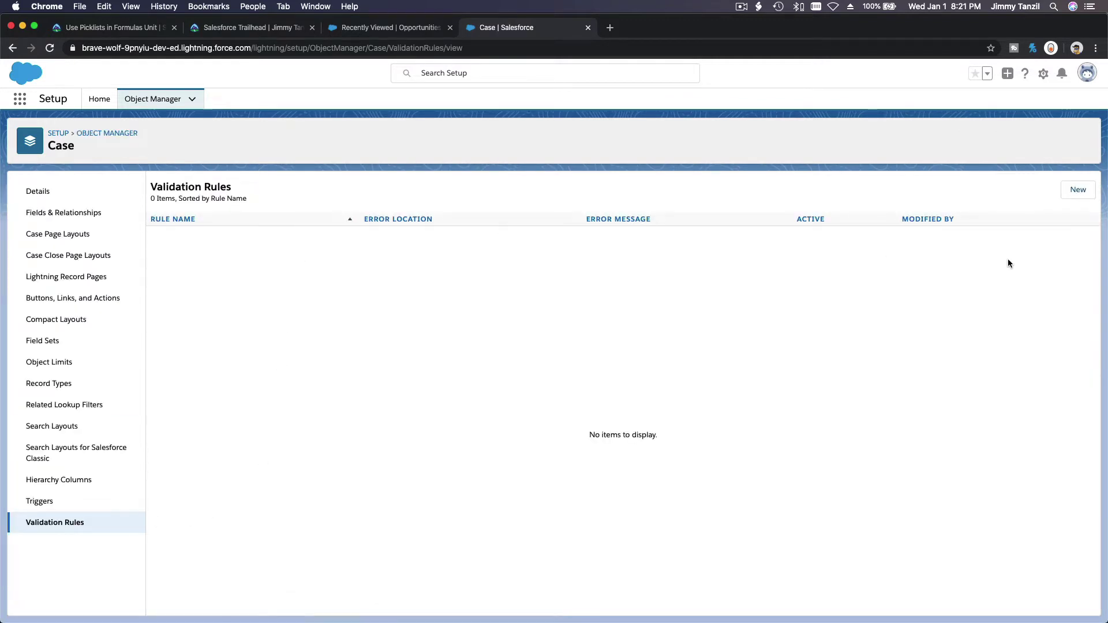
- Create a new Case validation rule named Mark_as_Escalated
left_click(1076, 194)
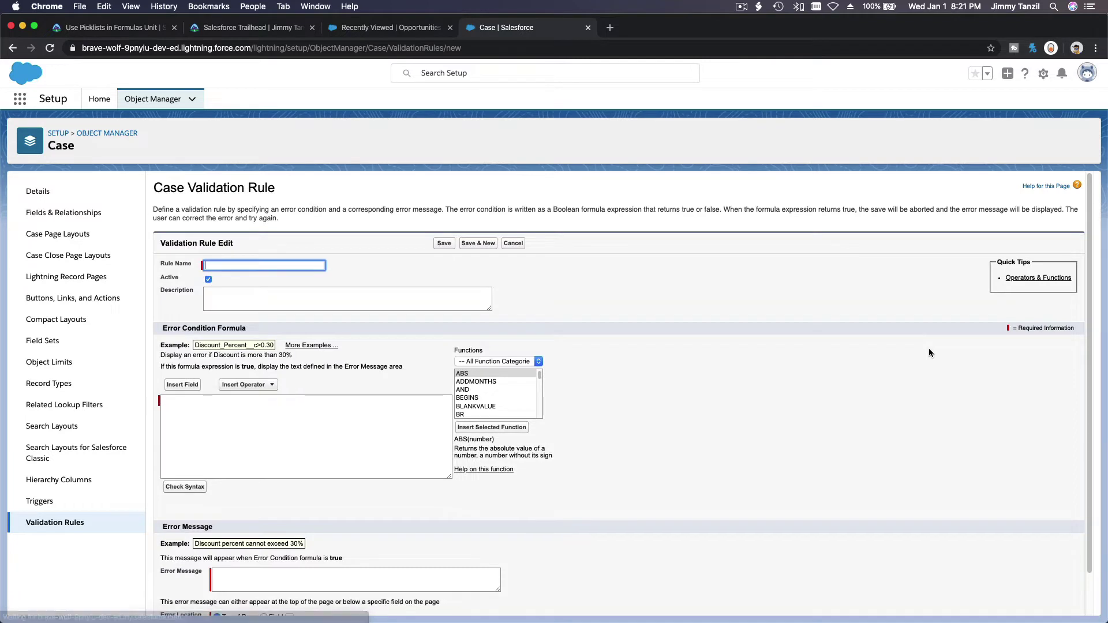
key("super+v")
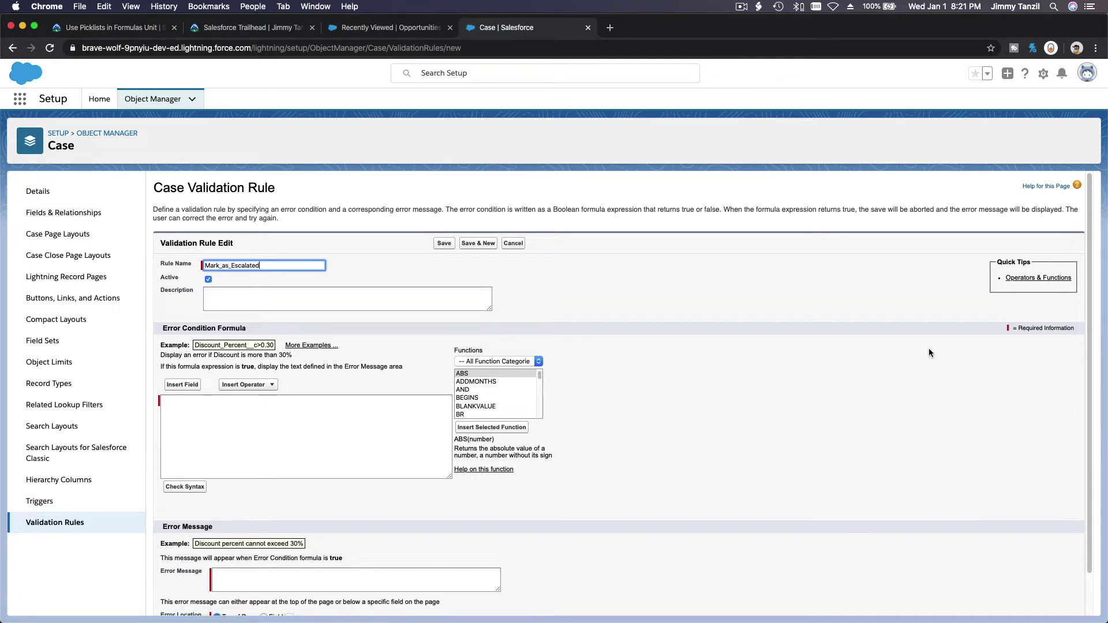
key("Tab")
key("Tab")
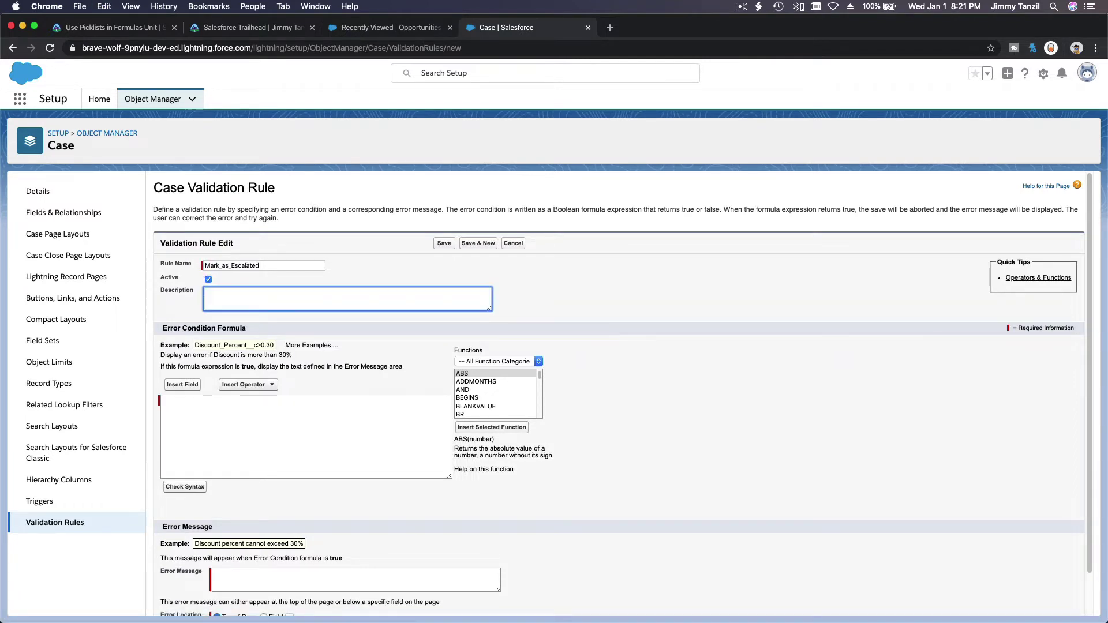
left_click(132, 28)
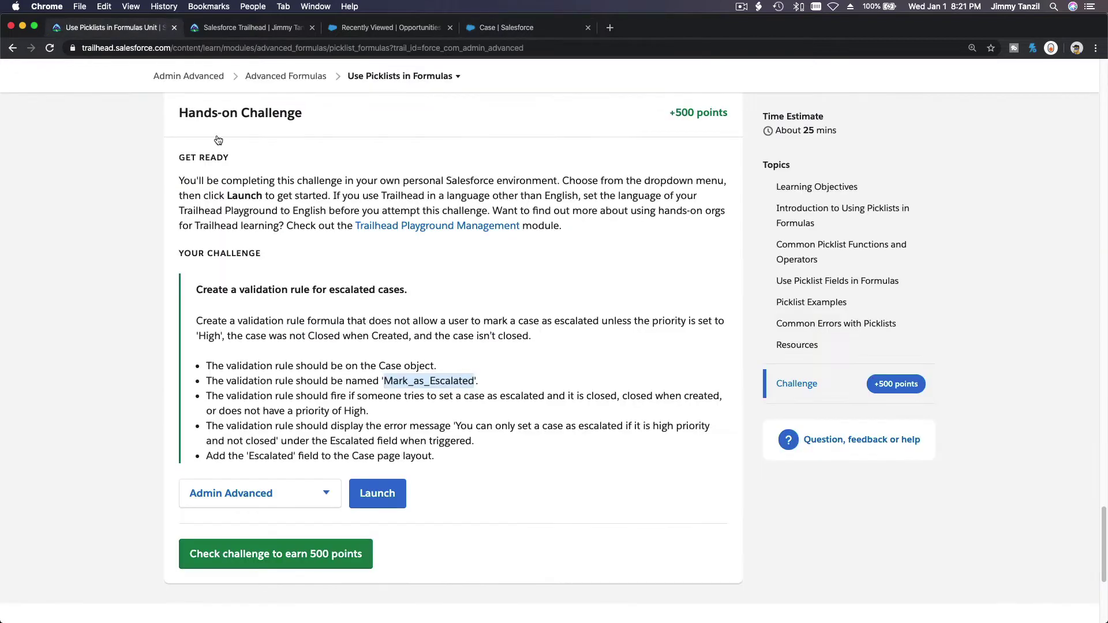
scroll(519, 364, "down", 2)
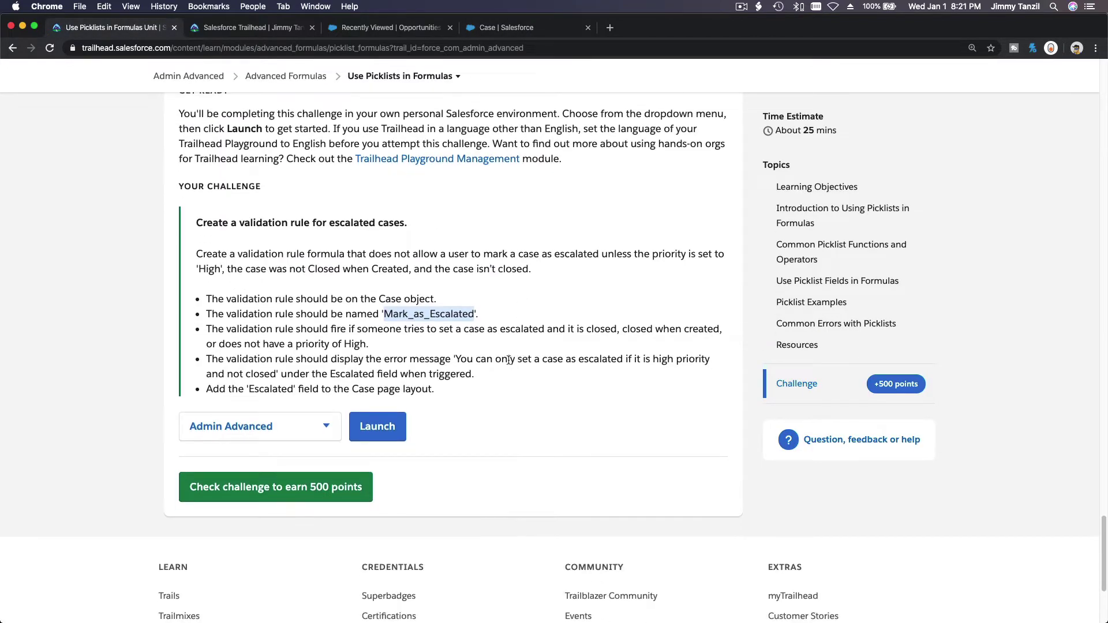
left_click(375, 343)
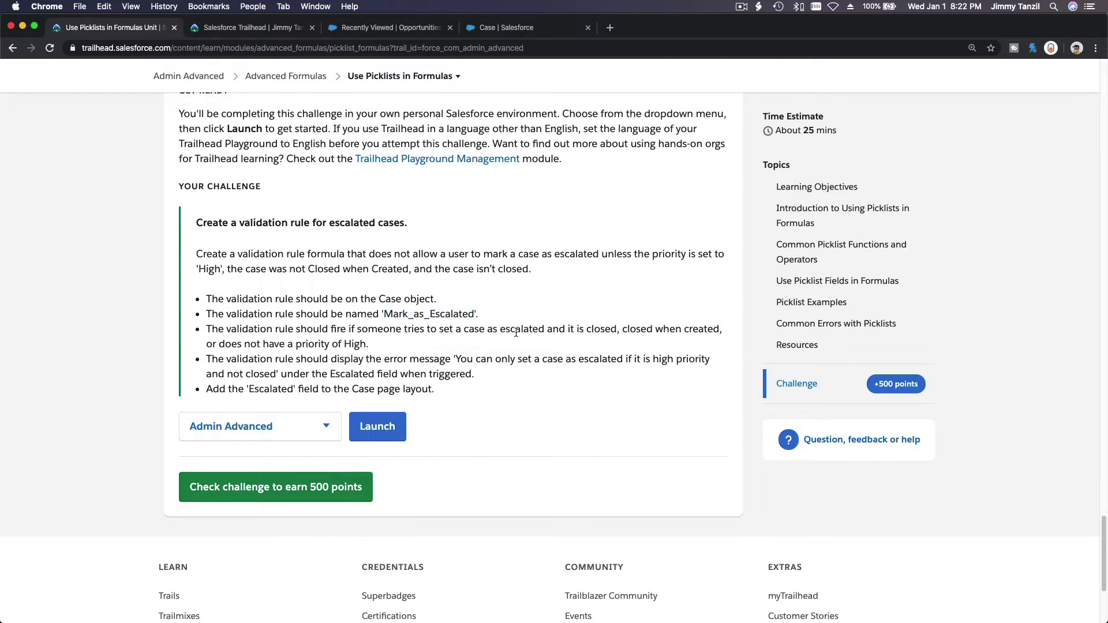
left_click_drag(500, 333, 546, 334)
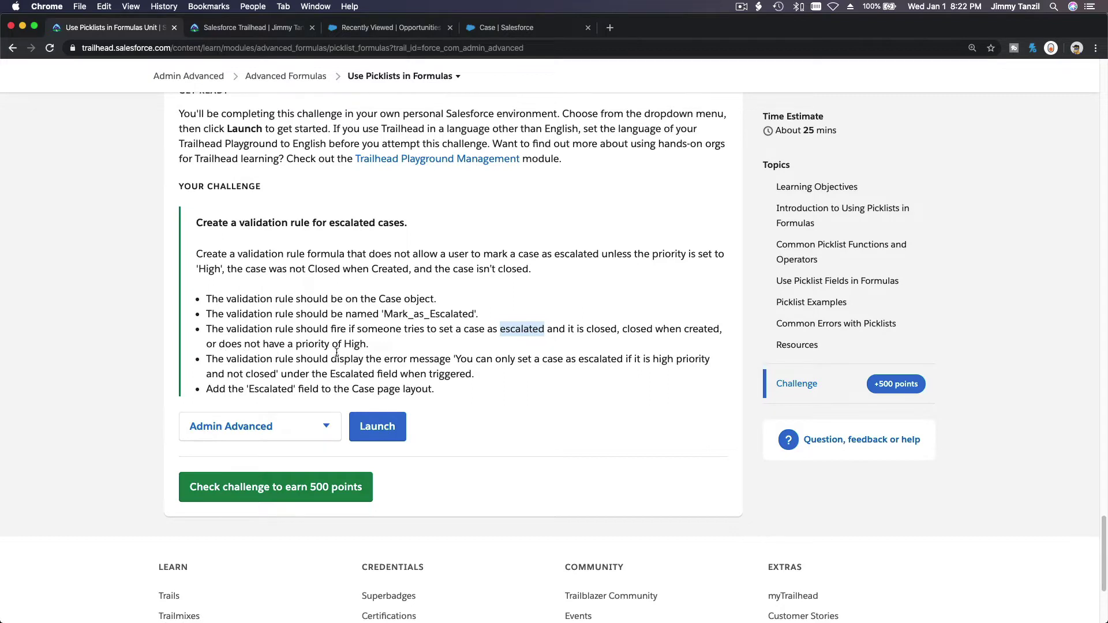
left_click(507, 342)
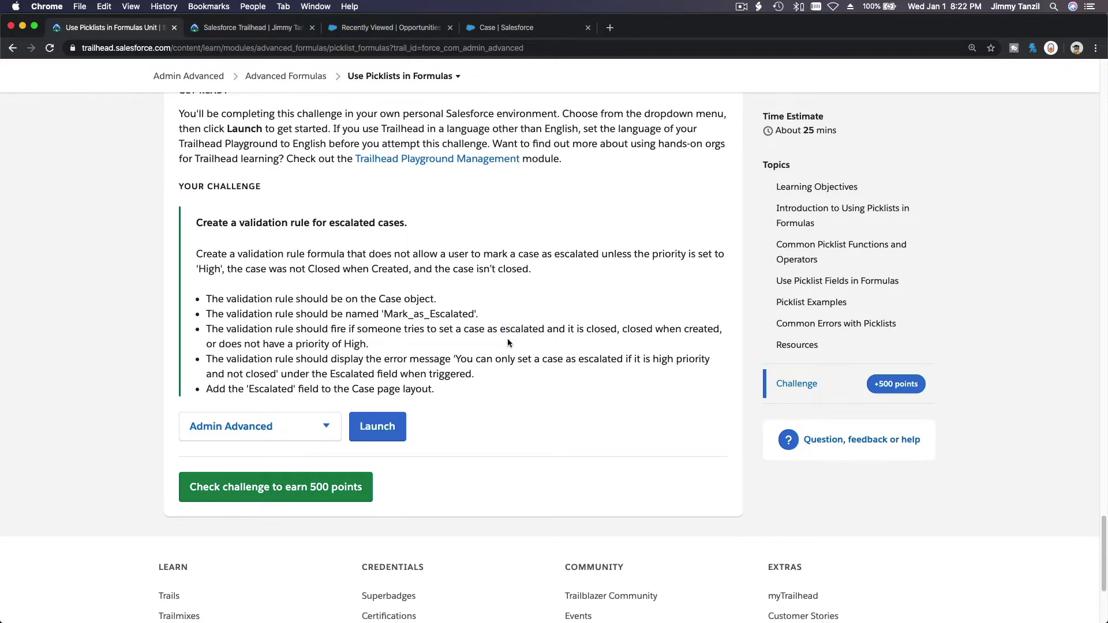
triple_click(507, 328)
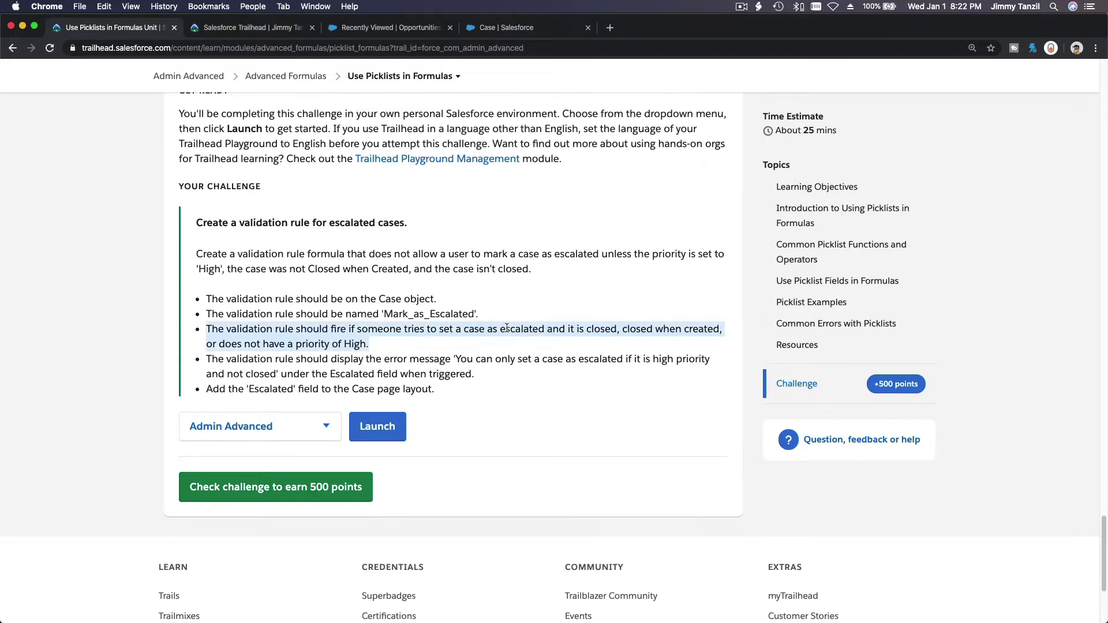
double_click(529, 330)
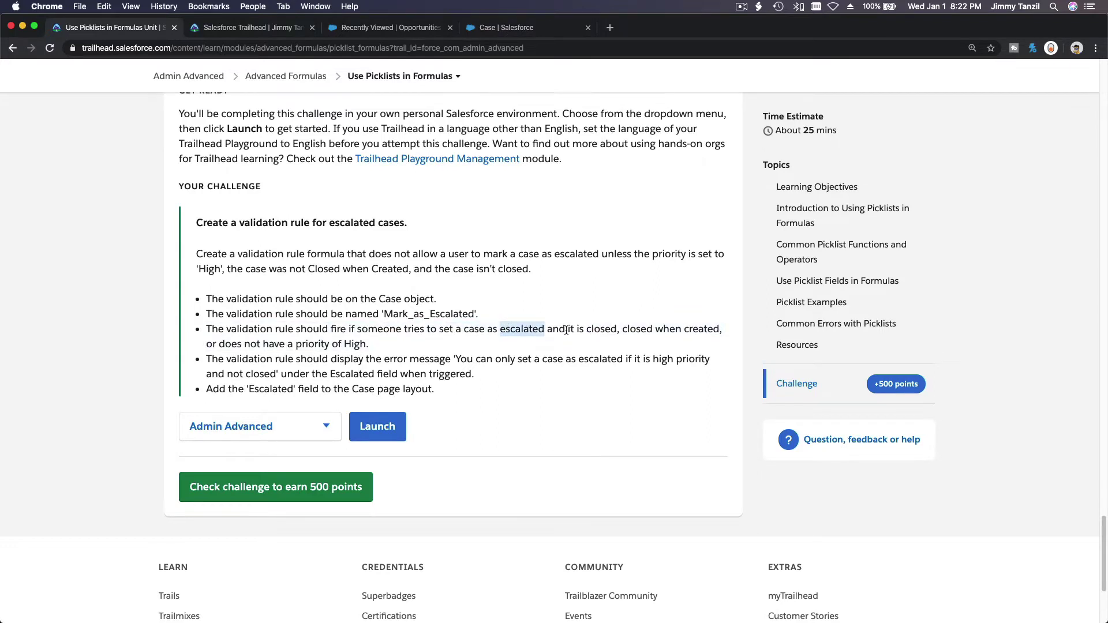
left_click_drag(567, 330, 719, 325)
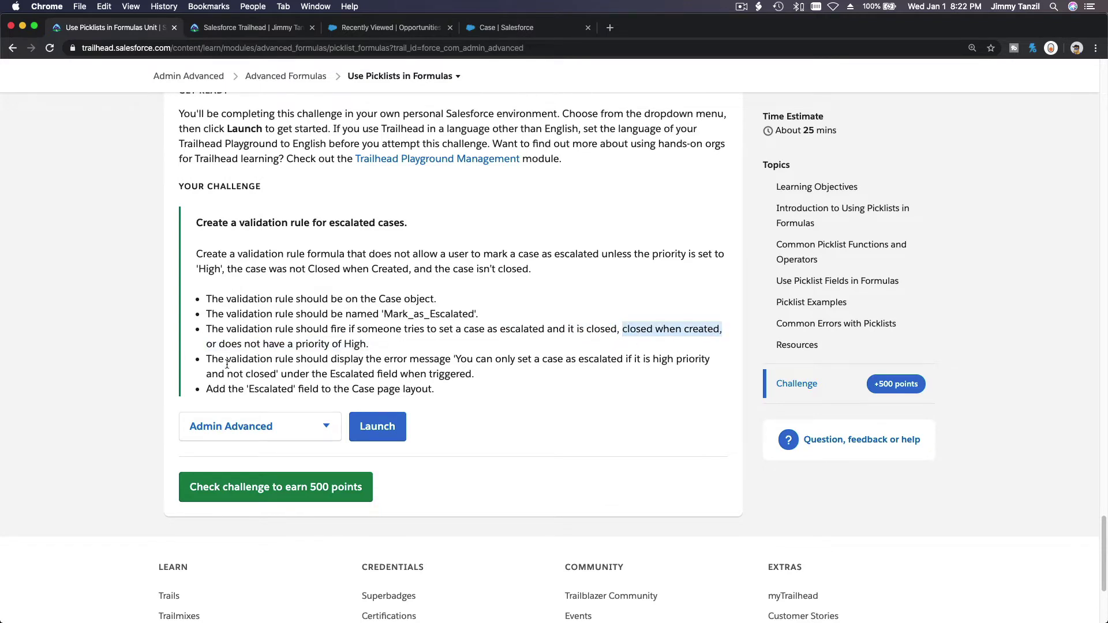
left_click_drag(220, 345, 364, 349)
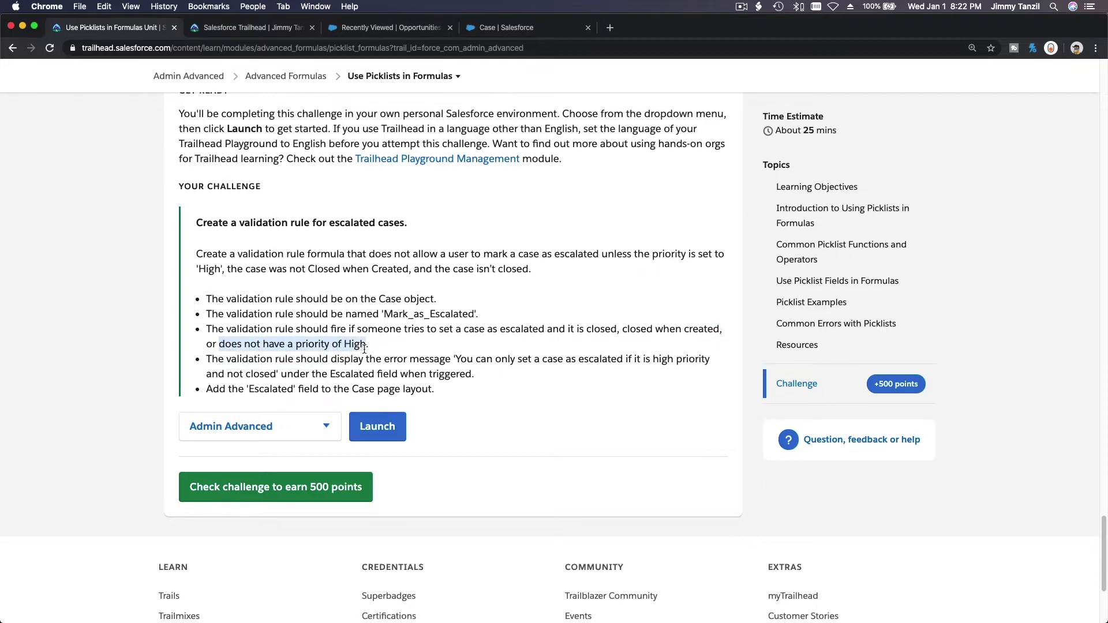
double_click(507, 330)
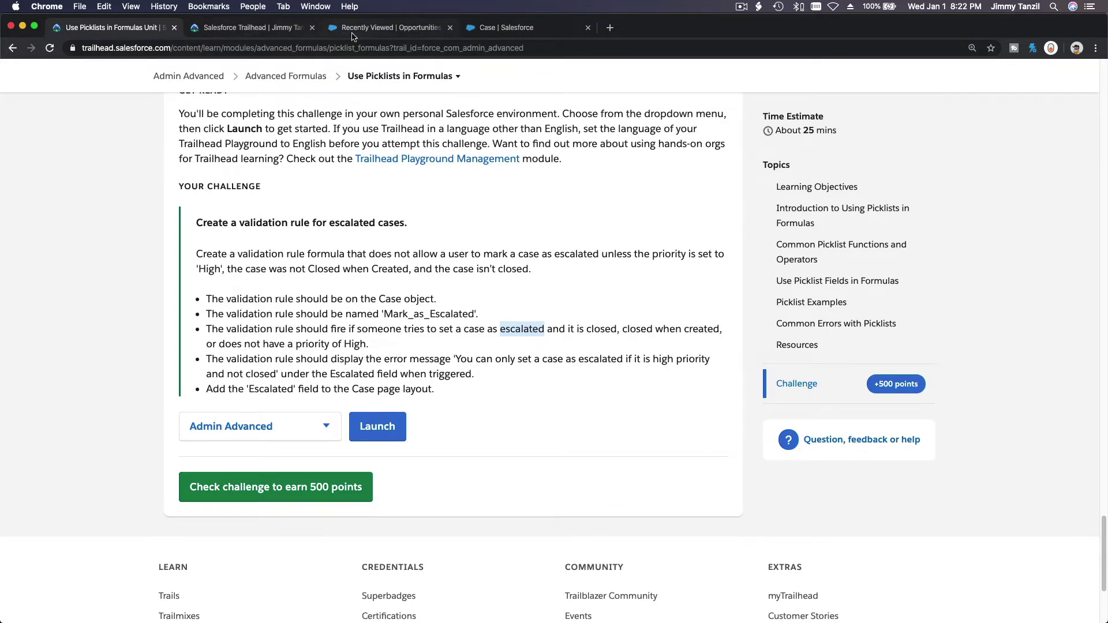
- Enter 'AND( IsEscalated , OR (' as the error condition formula, then return to the Trailhead challenge
left_click(489, 32)
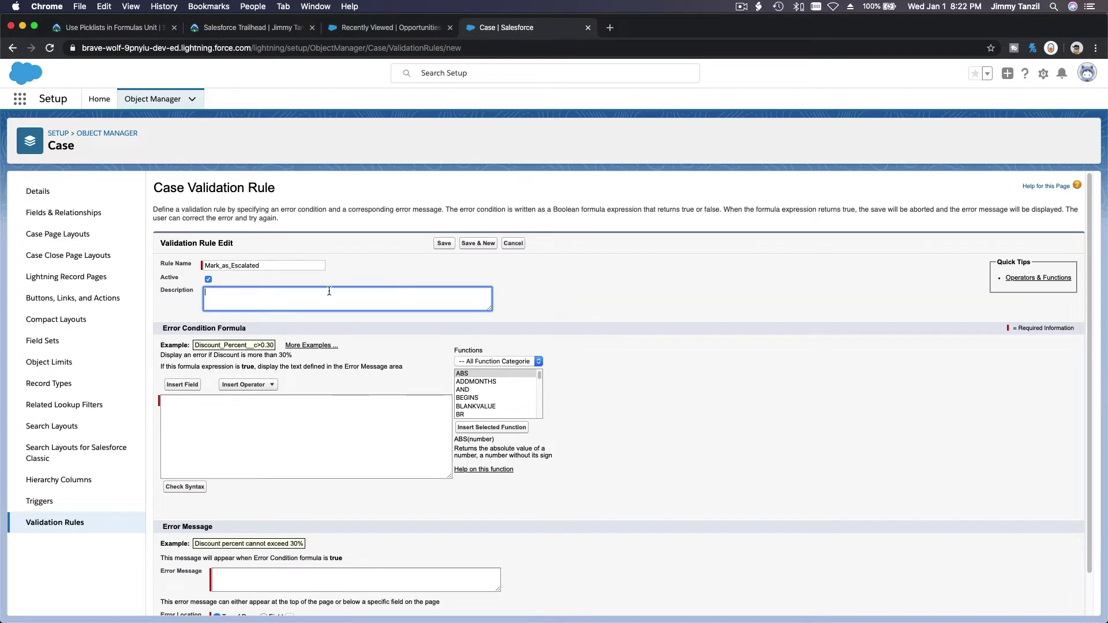
left_click(299, 418)
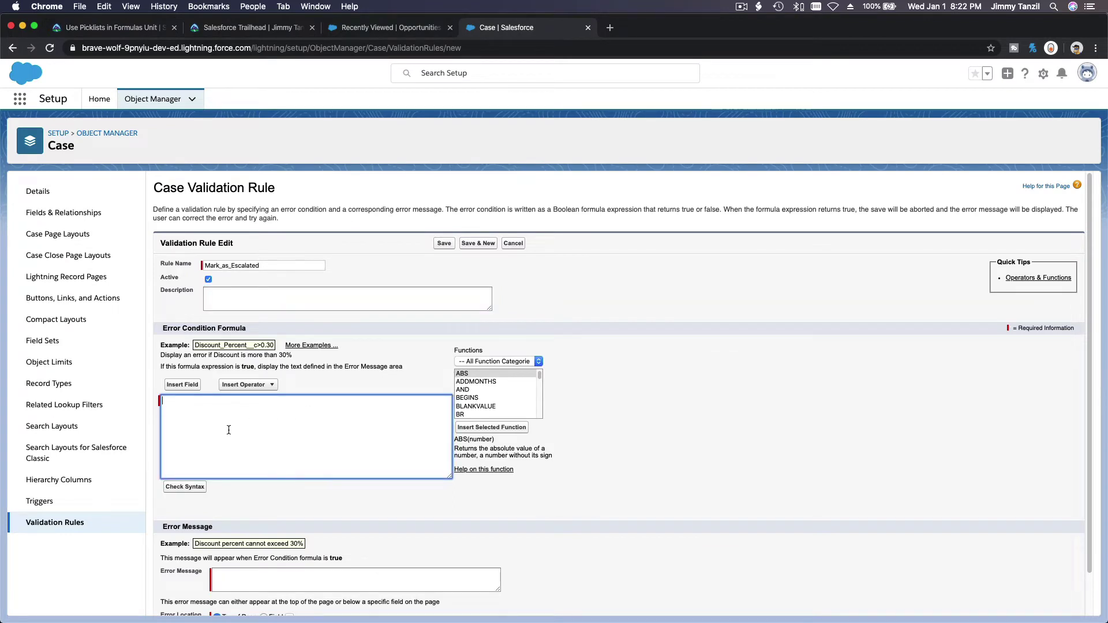
type("AND (")
left_click(193, 385)
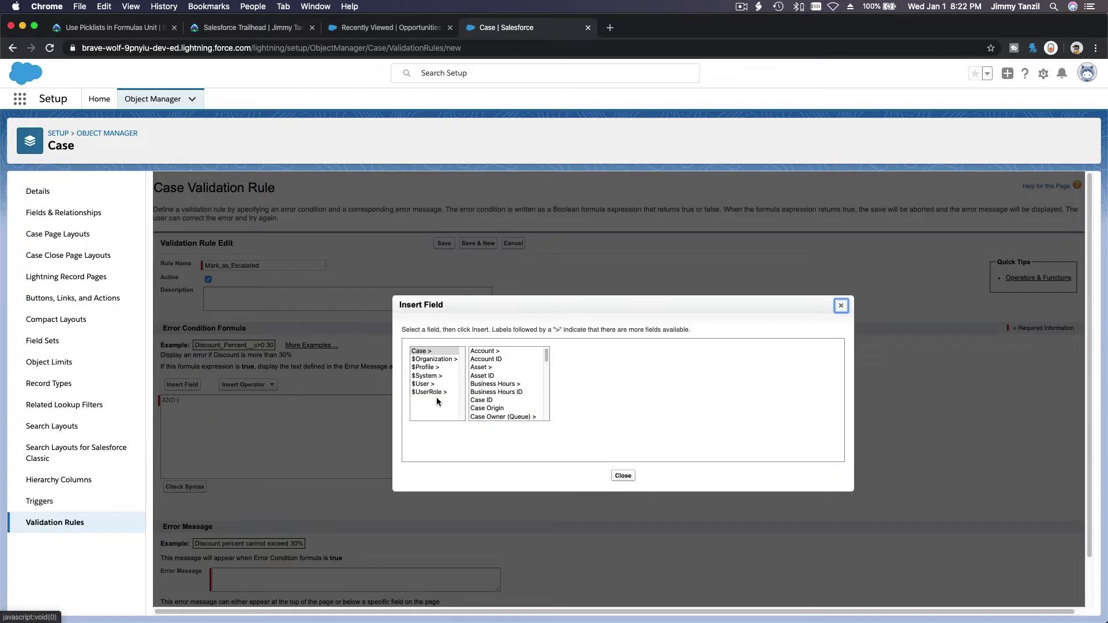
scroll(503, 361, "down", 5)
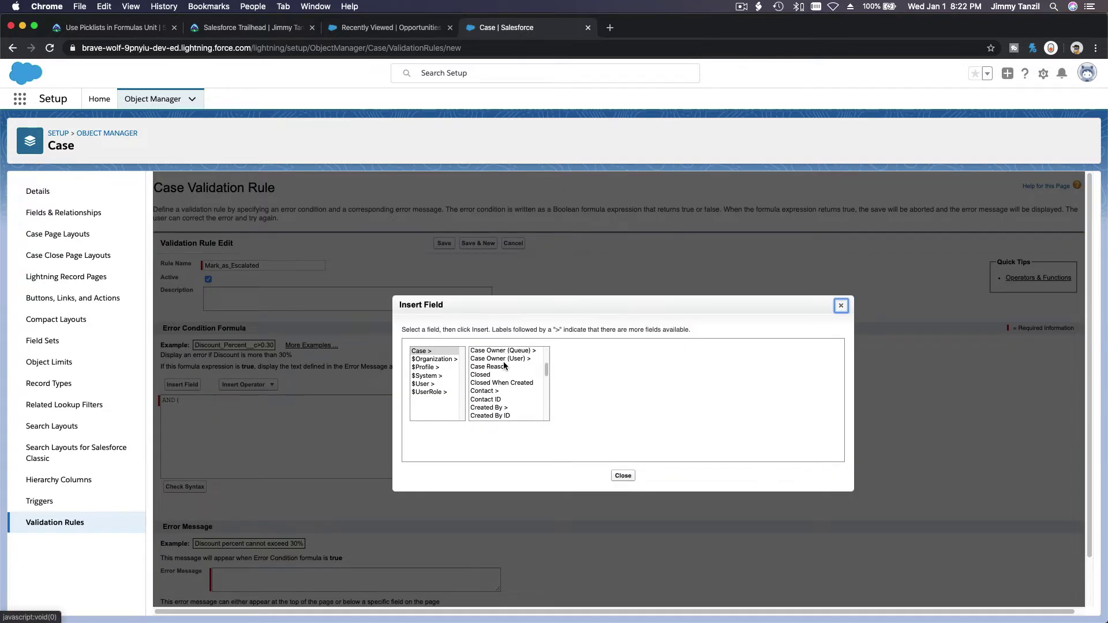
scroll(504, 369, "down", 2)
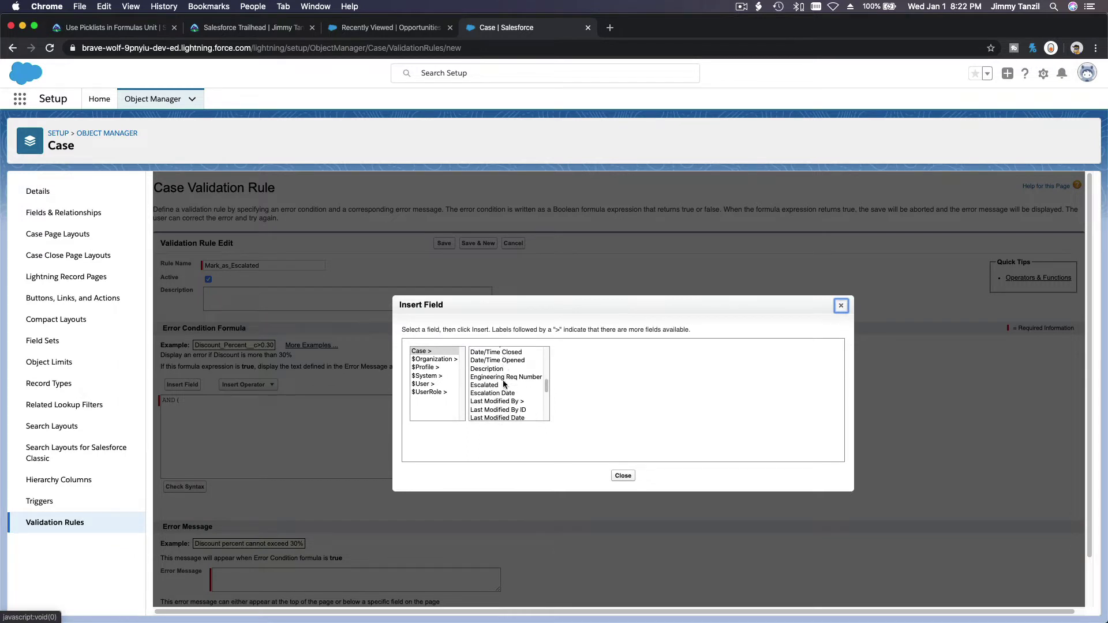
left_click(503, 384)
left_click(589, 404)
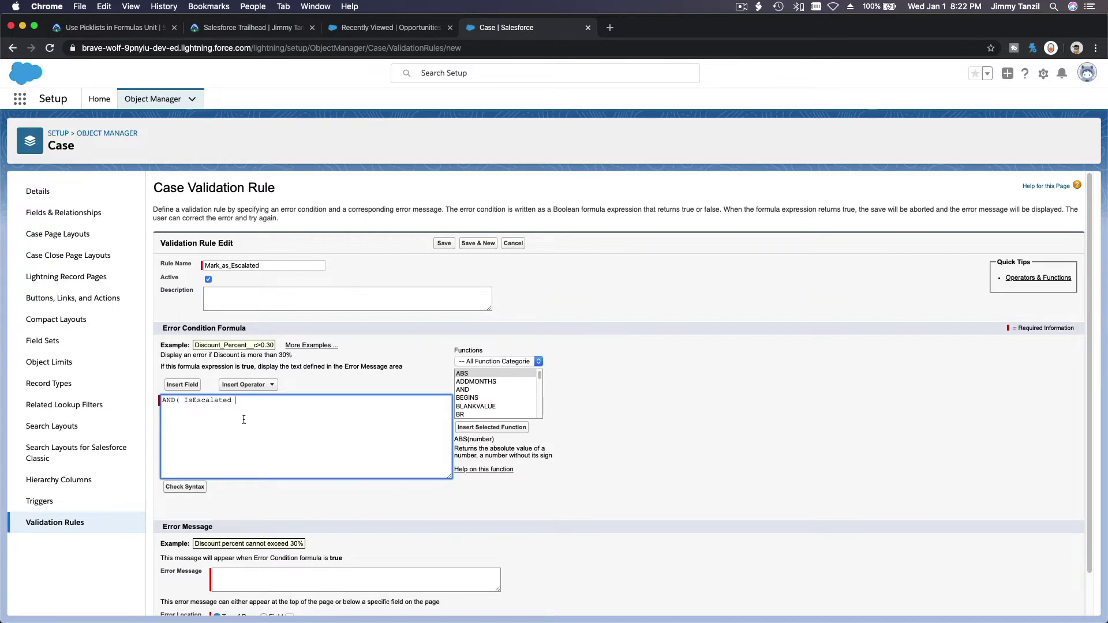
type(", OR (")
left_click(96, 30)
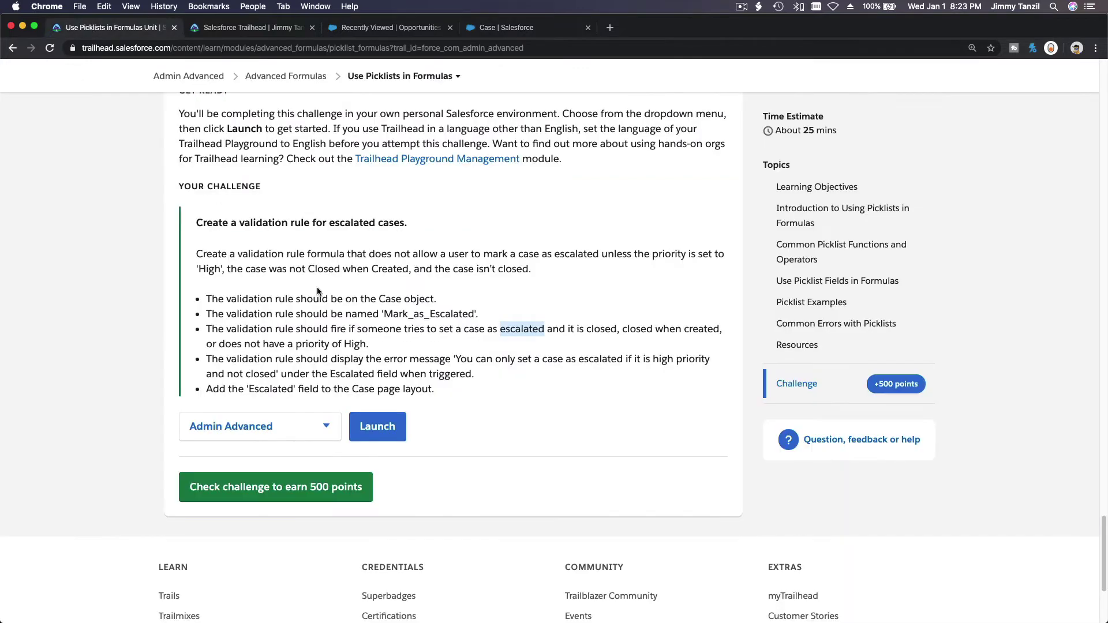
double_click(603, 330)
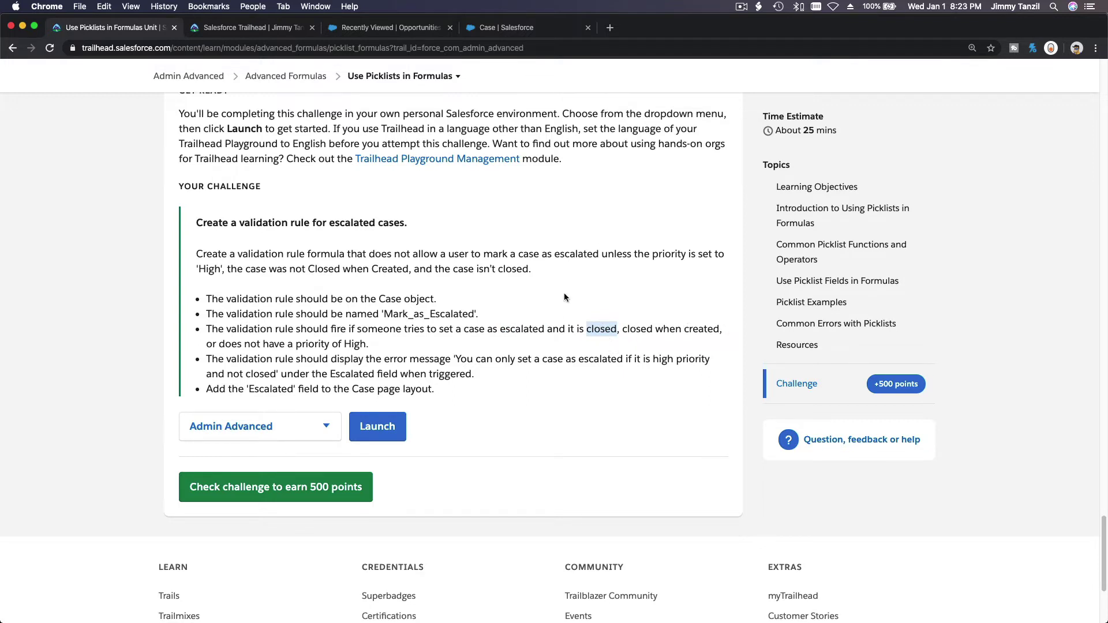
- Insert the IsClosed and IsClosedOnCreate fields into the formula, each followed by a comma
left_click(488, 28)
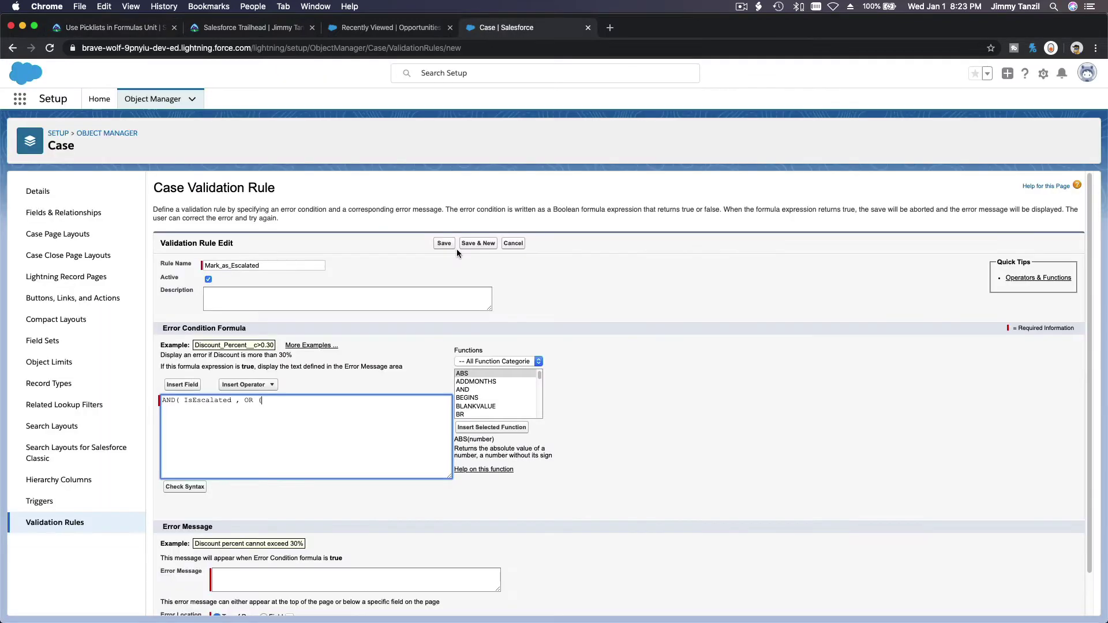
left_click(194, 386)
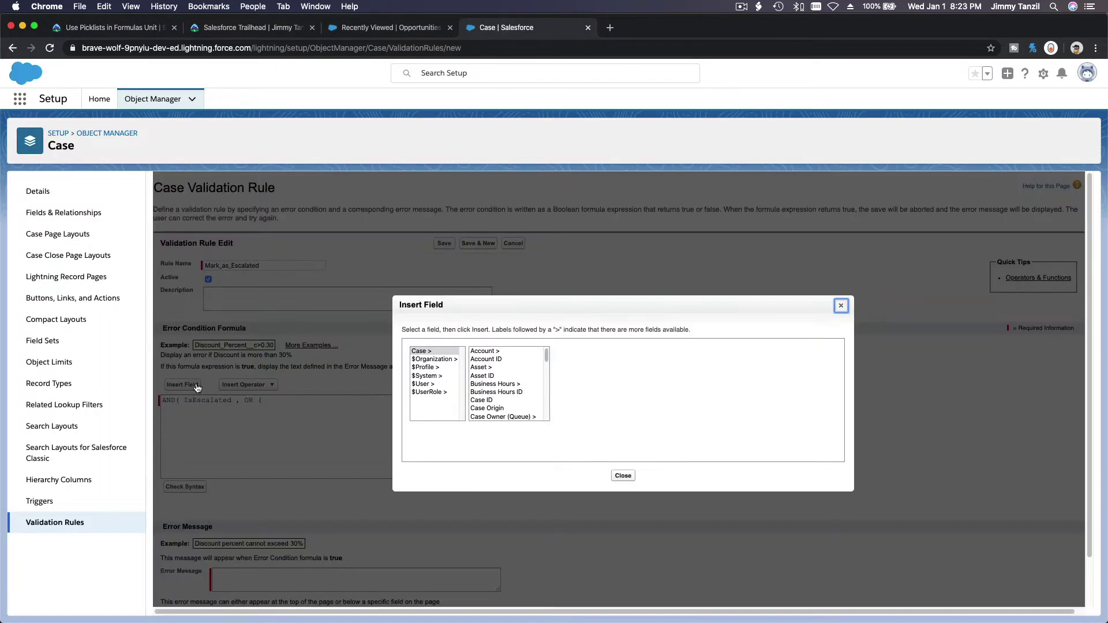
scroll(521, 382, "down", 4)
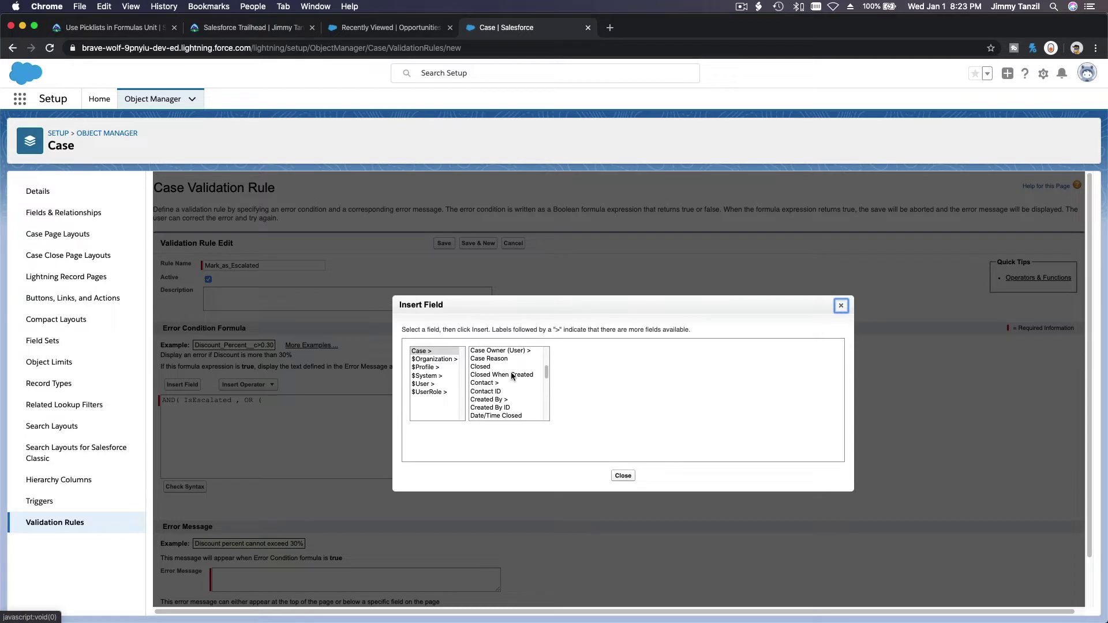
left_click(508, 367)
left_click(585, 404)
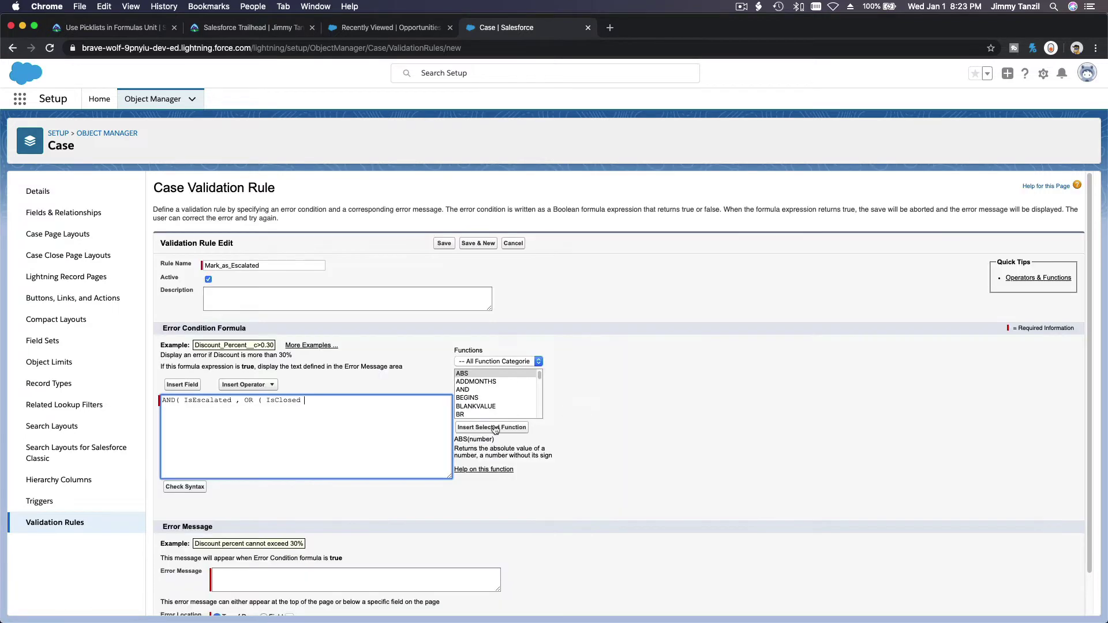
type(",")
left_click(176, 385)
scroll(506, 381, "down", 3)
left_click(504, 393)
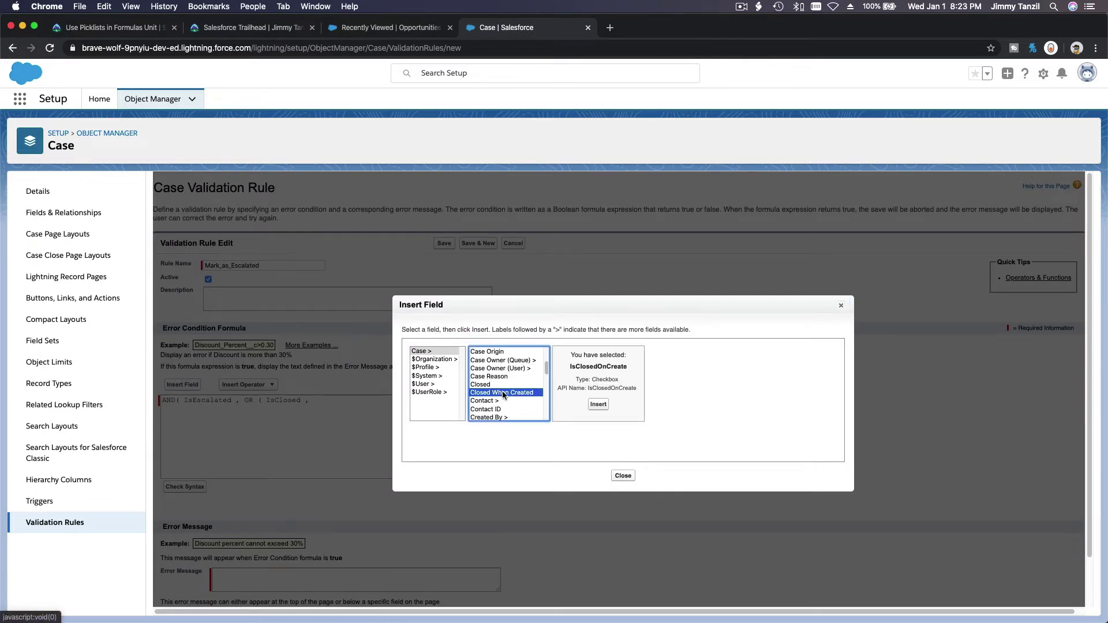
left_click(598, 404)
type(",")
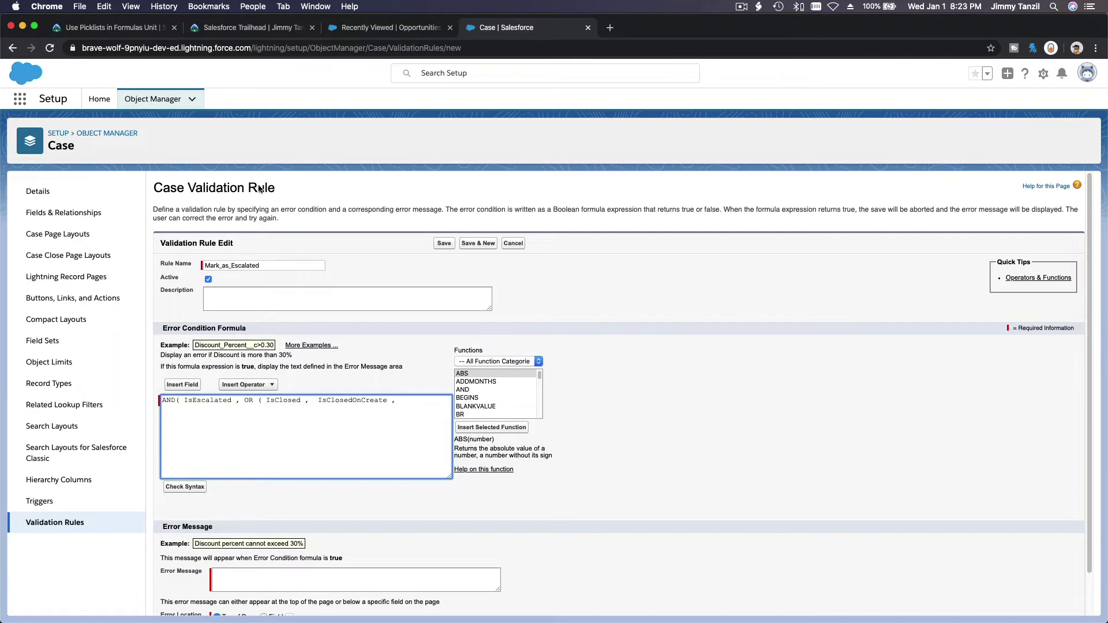
left_click(138, 29)
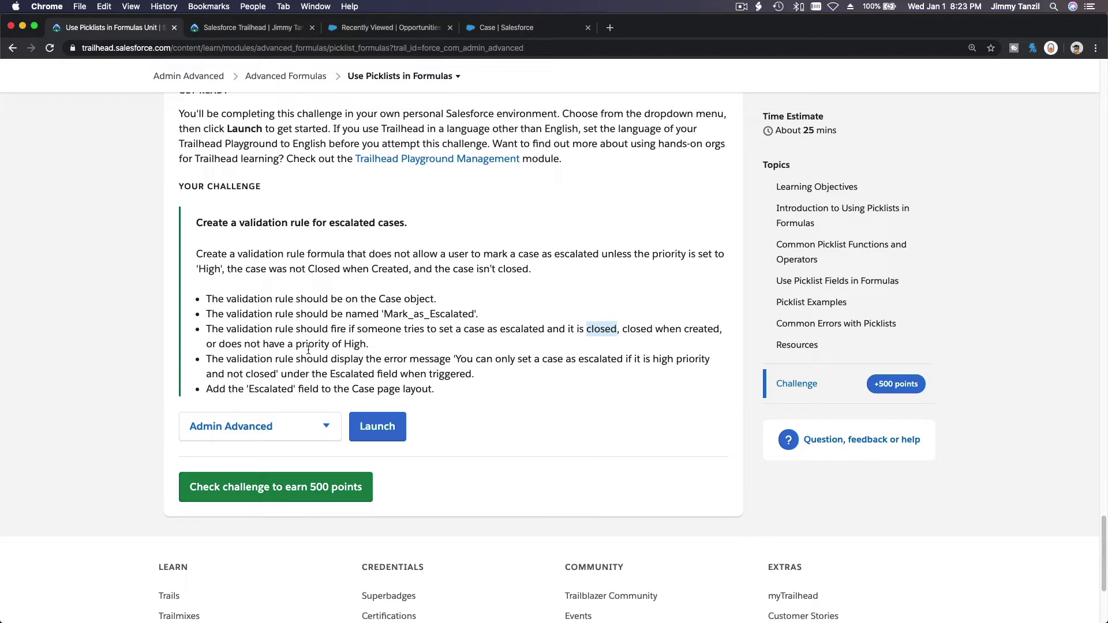
left_click(491, 32)
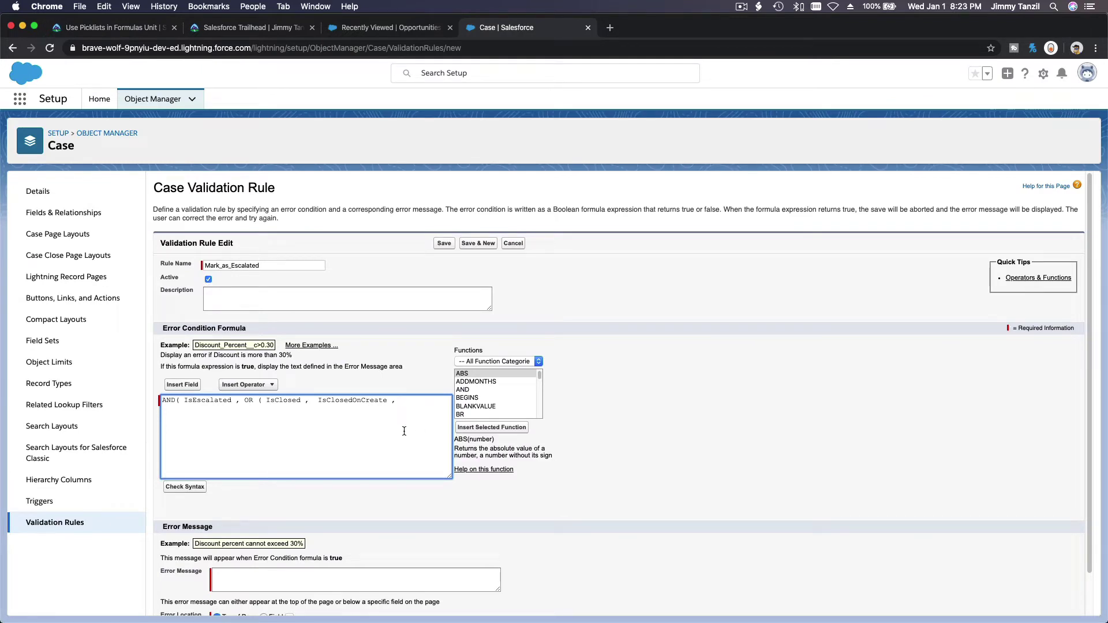
- Insert the ISPICKVAL function from the Text function category into the formula
left_click(501, 362)
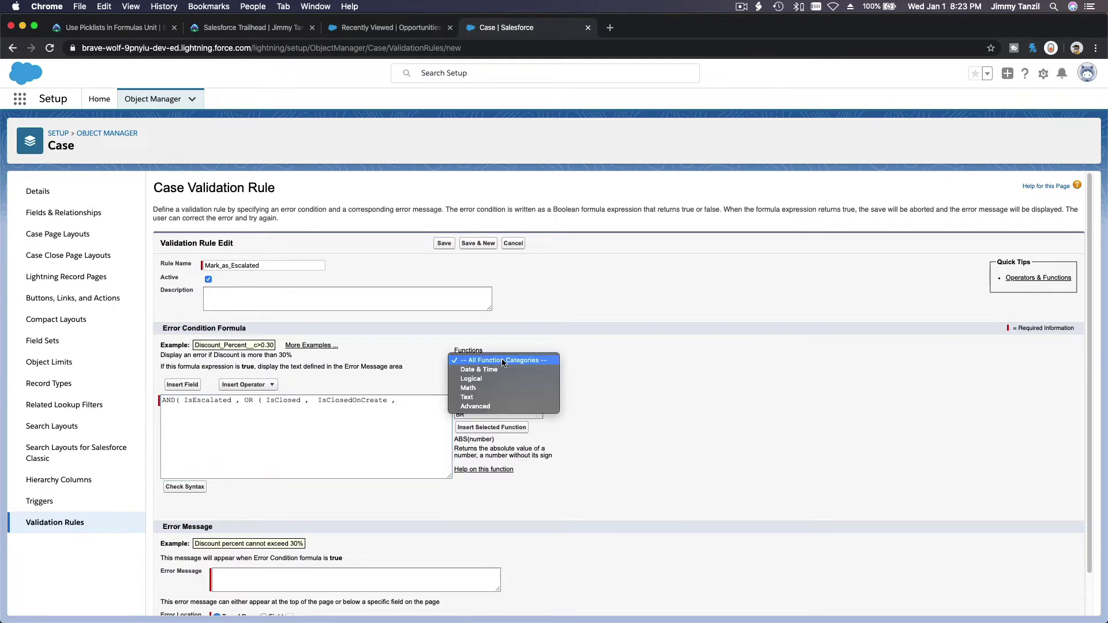
left_click(501, 397)
scroll(497, 389, "down", 5)
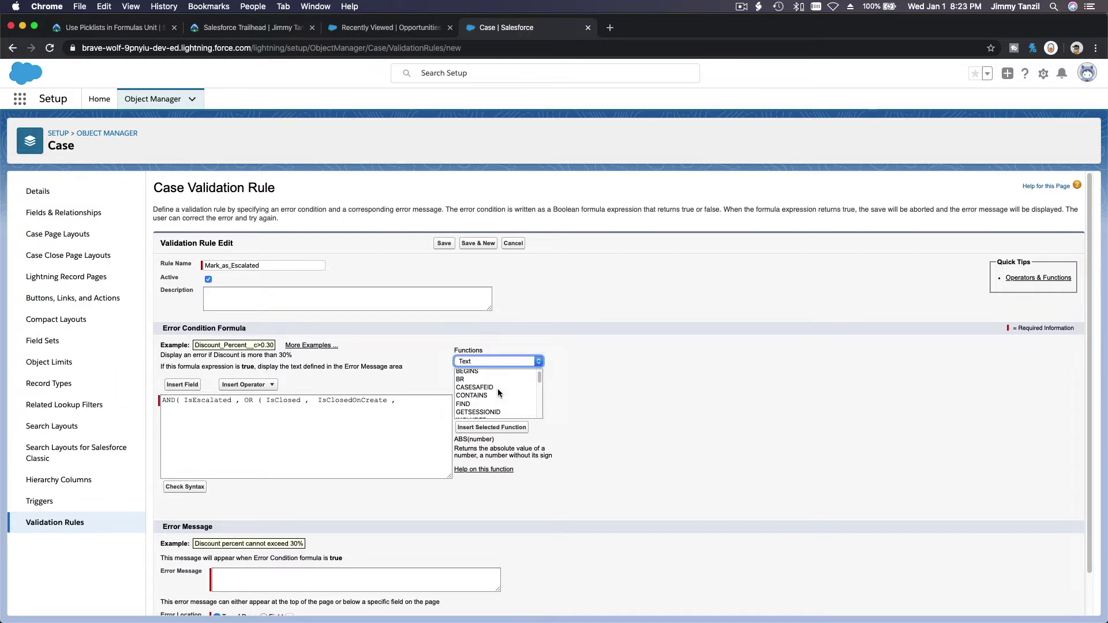
scroll(498, 392, "up", 5)
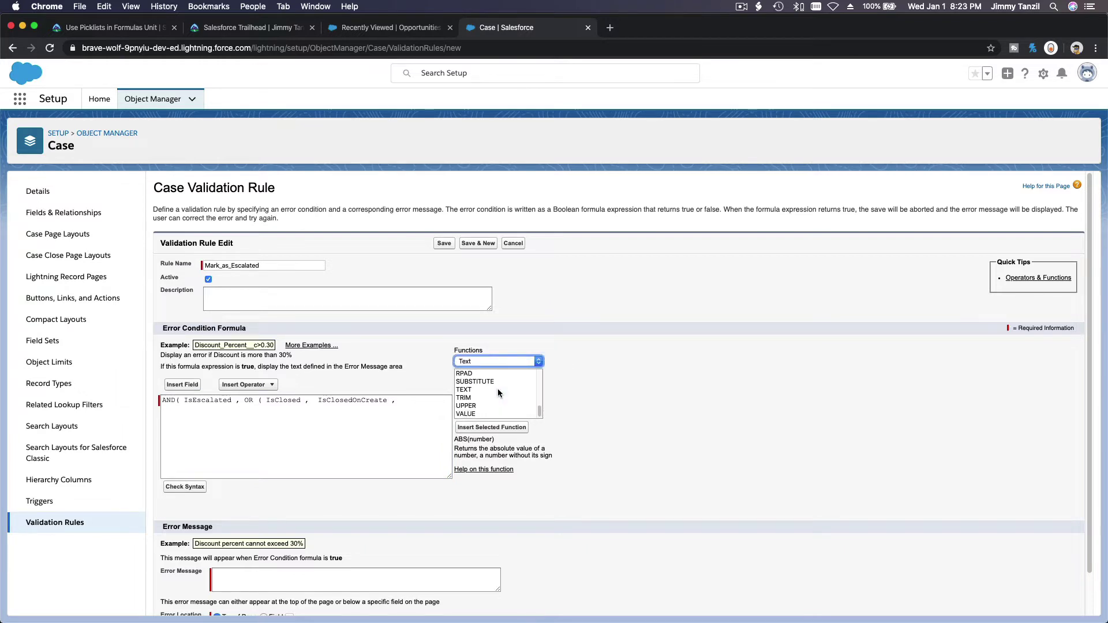
scroll(498, 393, "down", 2)
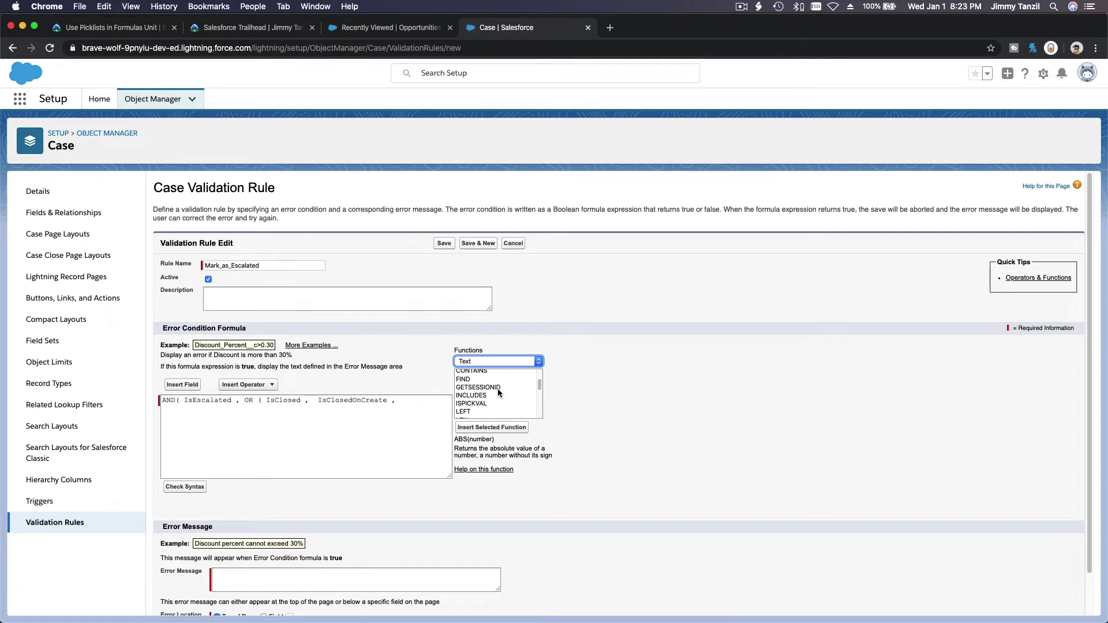
left_click(491, 403)
scroll(490, 399, "down", 1)
scroll(492, 398, "down", 1)
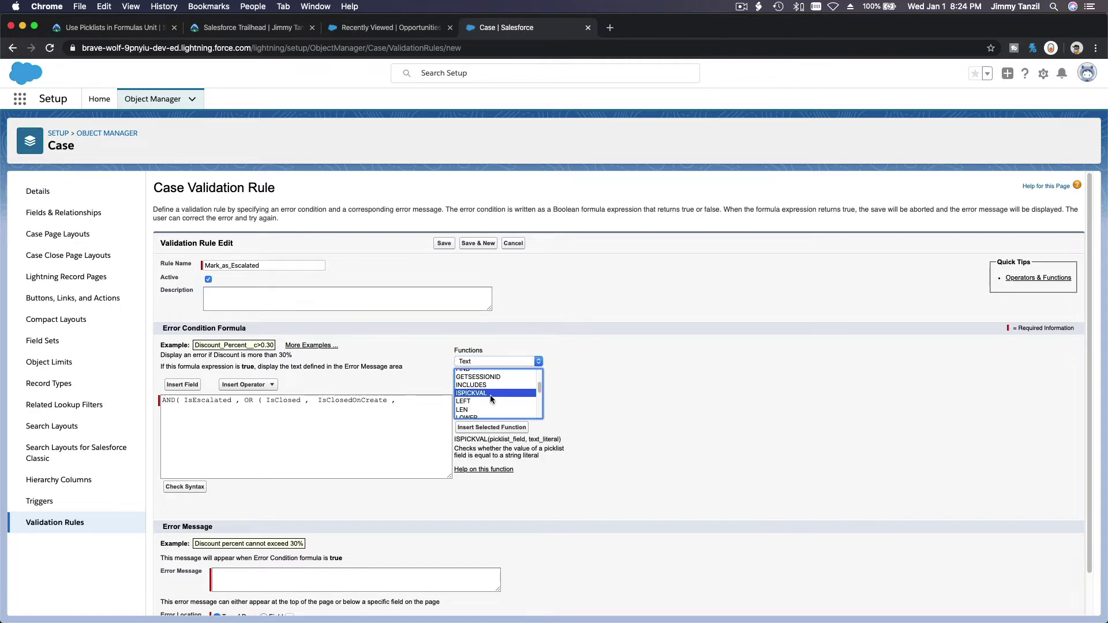
left_click(494, 427)
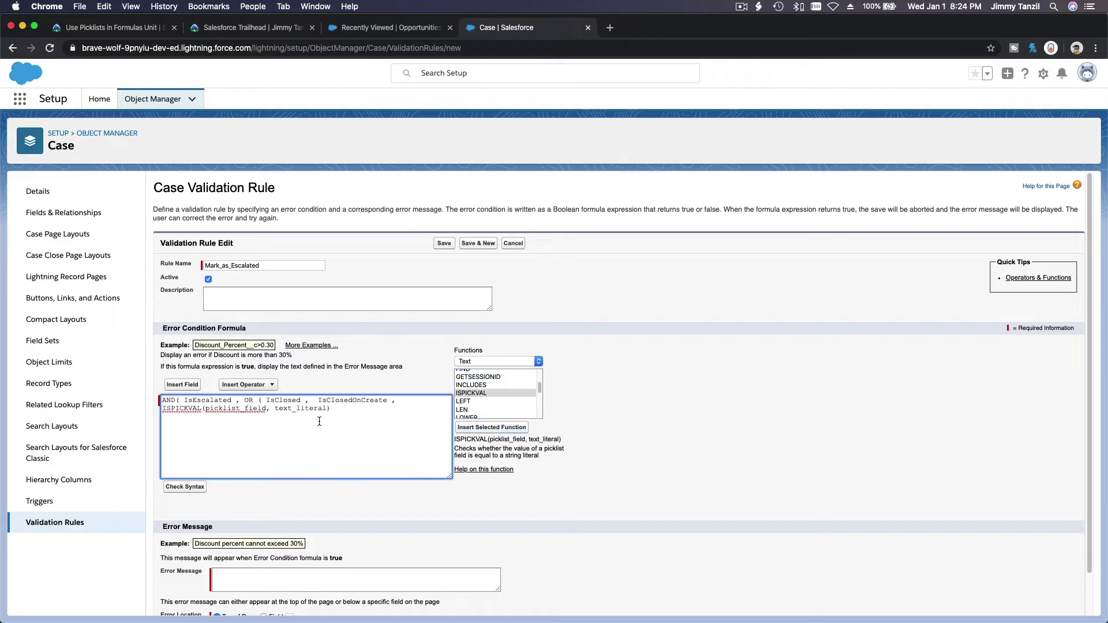
- Fill ISPICKVAL with the Priority field and the literal "High"
left_click(183, 385)
scroll(505, 368, "down", 10)
scroll(501, 370, "down", 5)
scroll(501, 370, "up", 1)
left_click(491, 364)
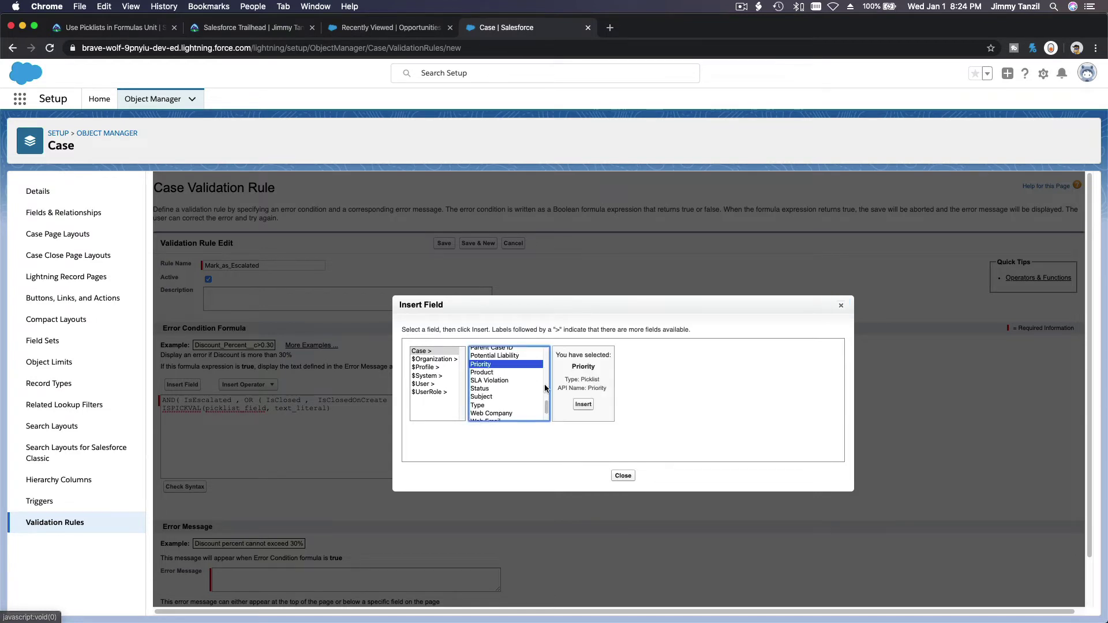
left_click(584, 404)
double_click(237, 408)
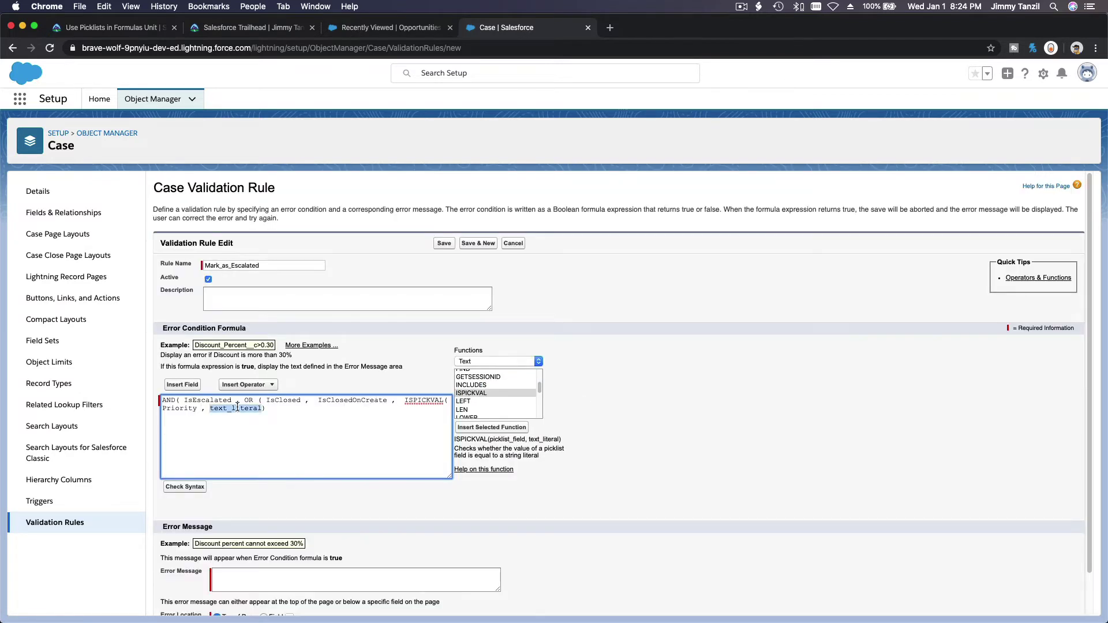
type("\"High\"")
- Negate it as !ISPICKVAL, confirm the formula passes Check Syntax, and return to Trailhead
left_click(404, 400)
type("!")
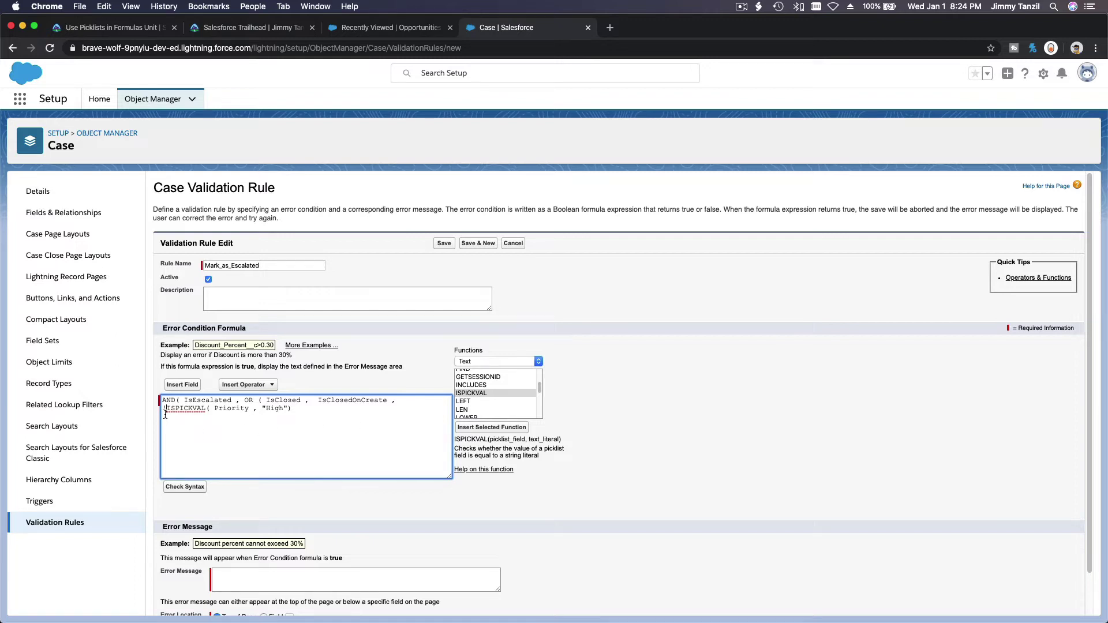
left_click_drag(166, 408, 162, 408)
left_click(313, 413)
left_click(186, 486)
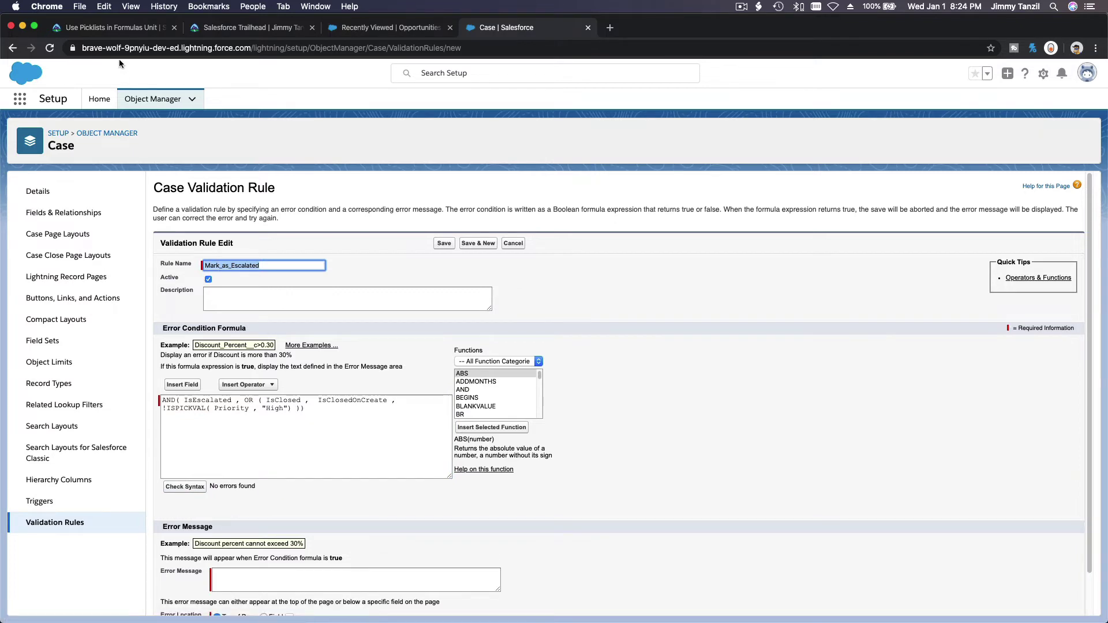
left_click(119, 27)
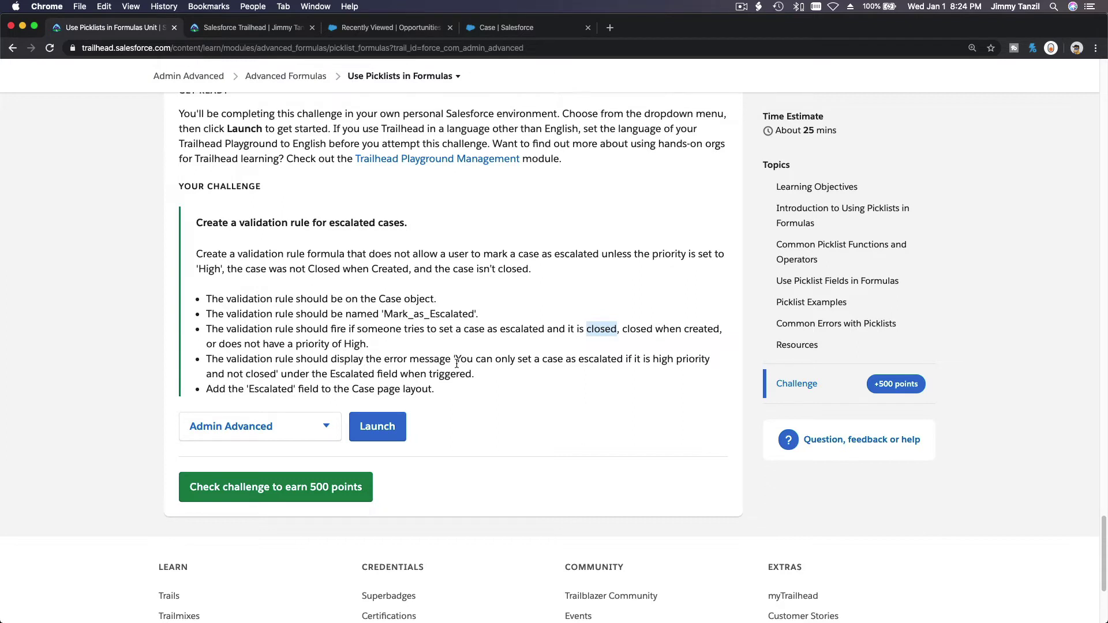
- Select the challenge's required error message text and go back to the Salesforce rule editor
left_click_drag(456, 360, 284, 374)
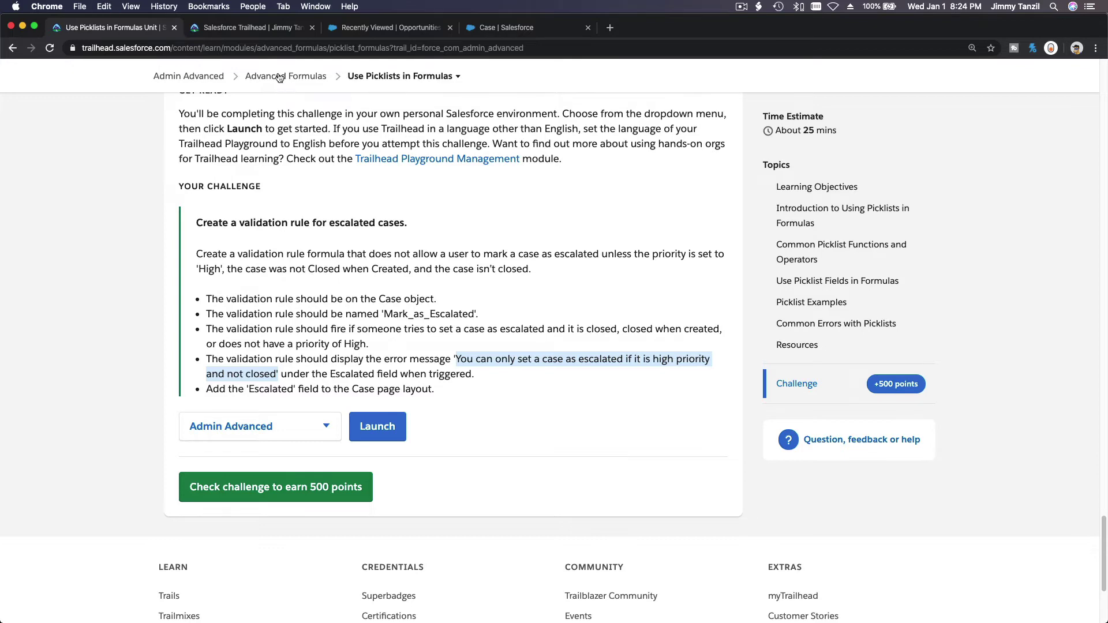
left_click(494, 34)
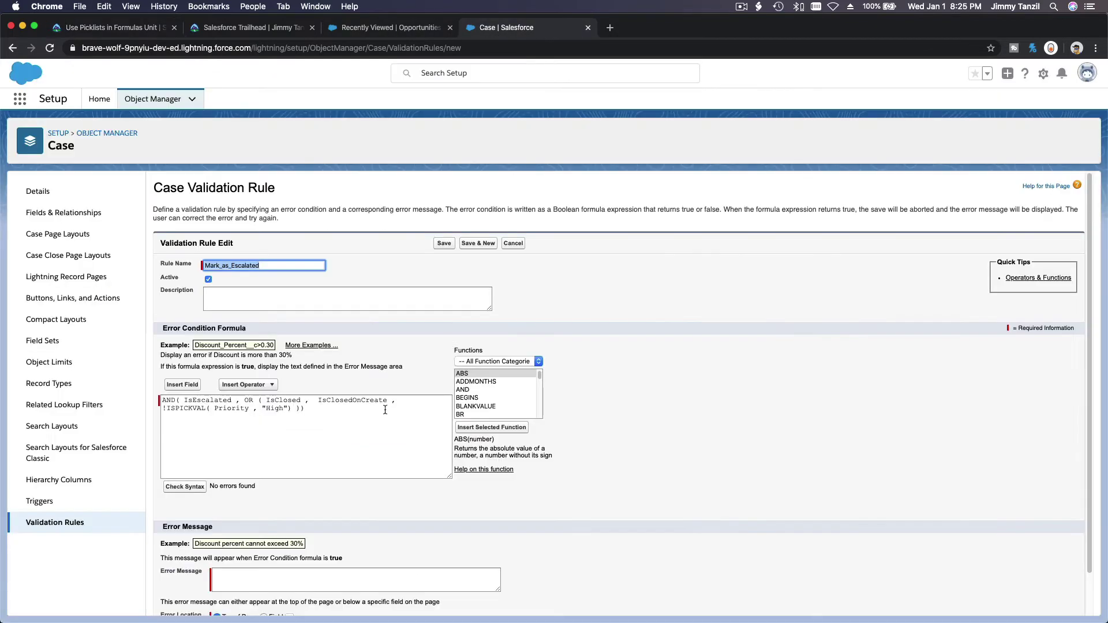
- Paste the error message, set its Error Location to the Escalated field, and save the rule
left_click(327, 573)
key("cmd+v")
key("BackSpace")
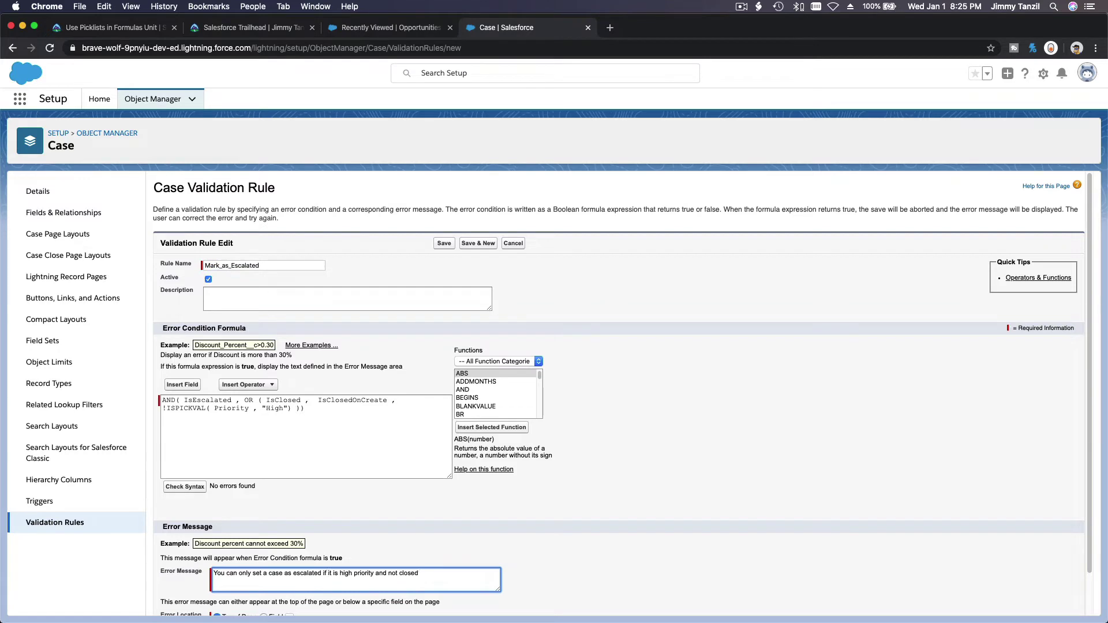
scroll(462, 522, "down", 2)
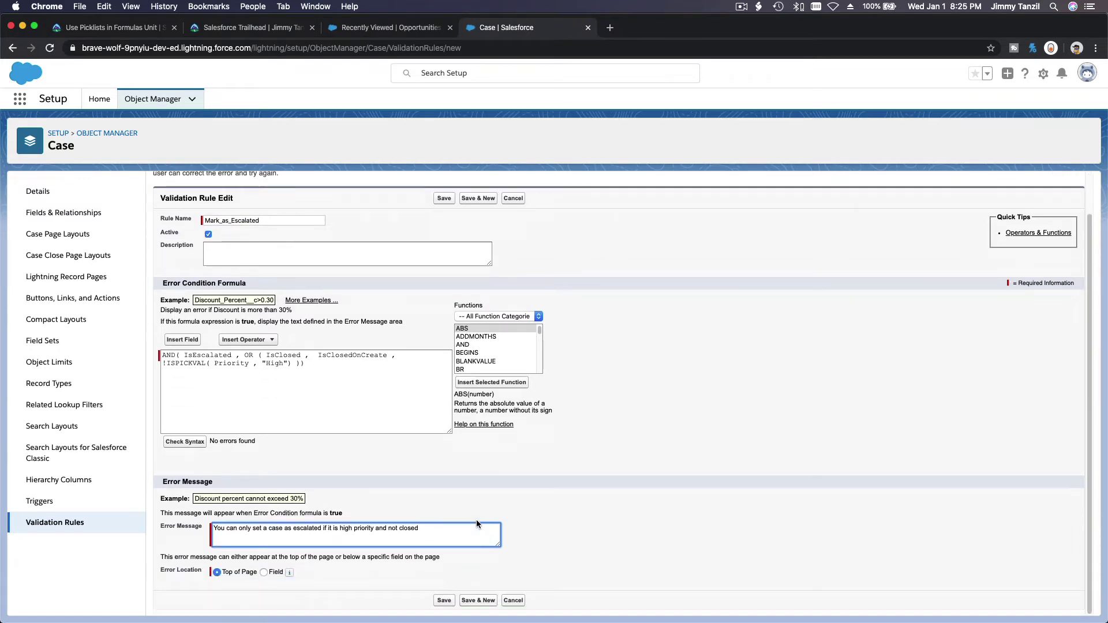
left_click(265, 572)
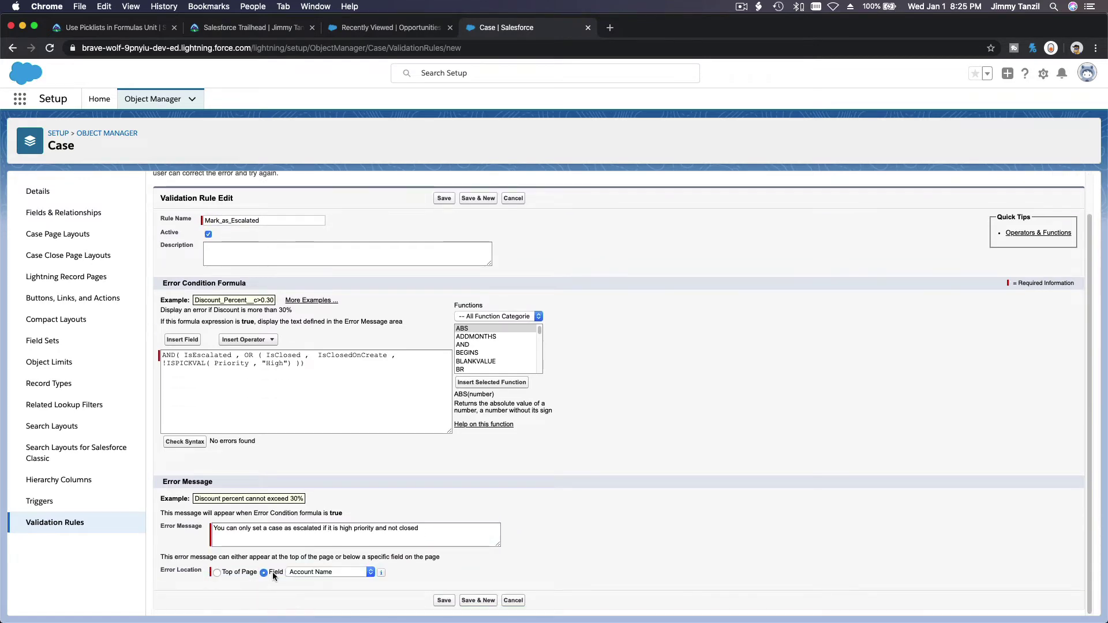
left_click(134, 31)
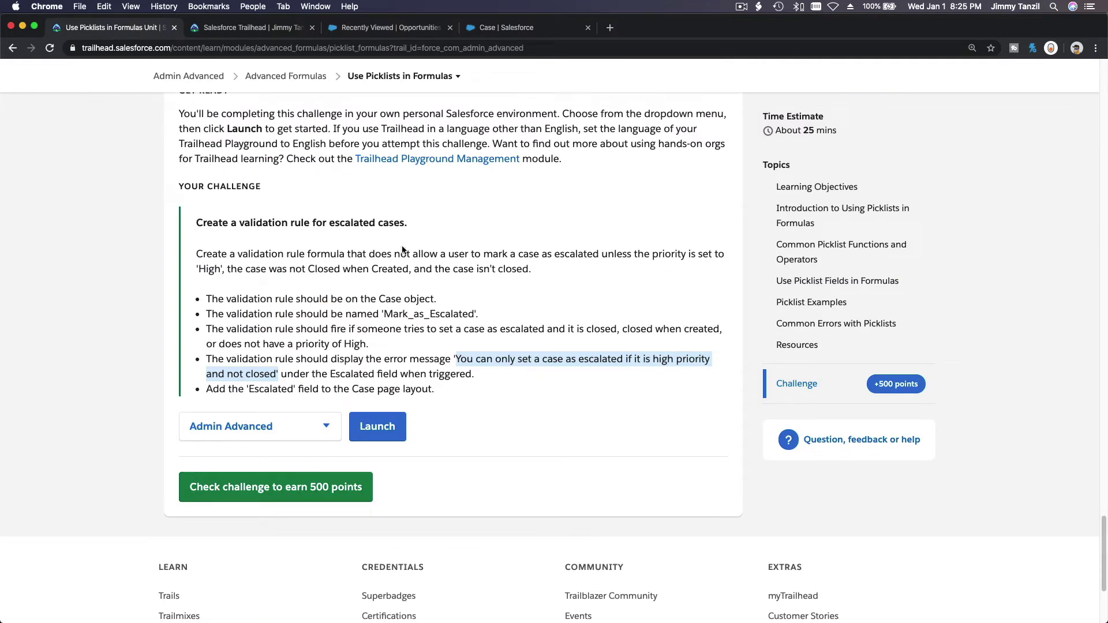
left_click(505, 29)
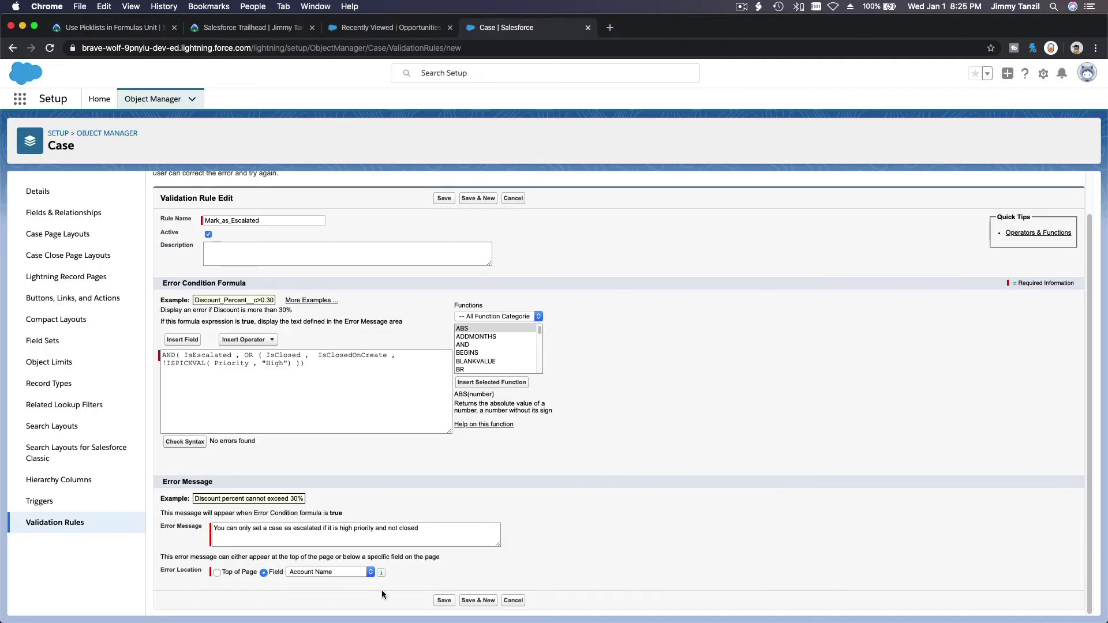
left_click(356, 570)
scroll(354, 565, "down", 5)
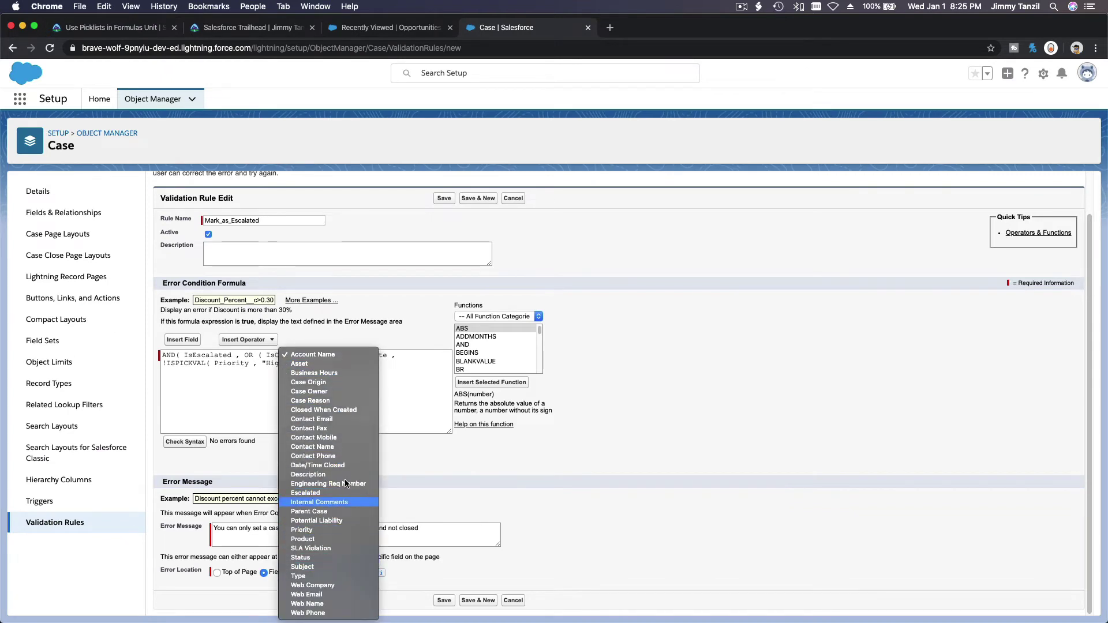
left_click(341, 498)
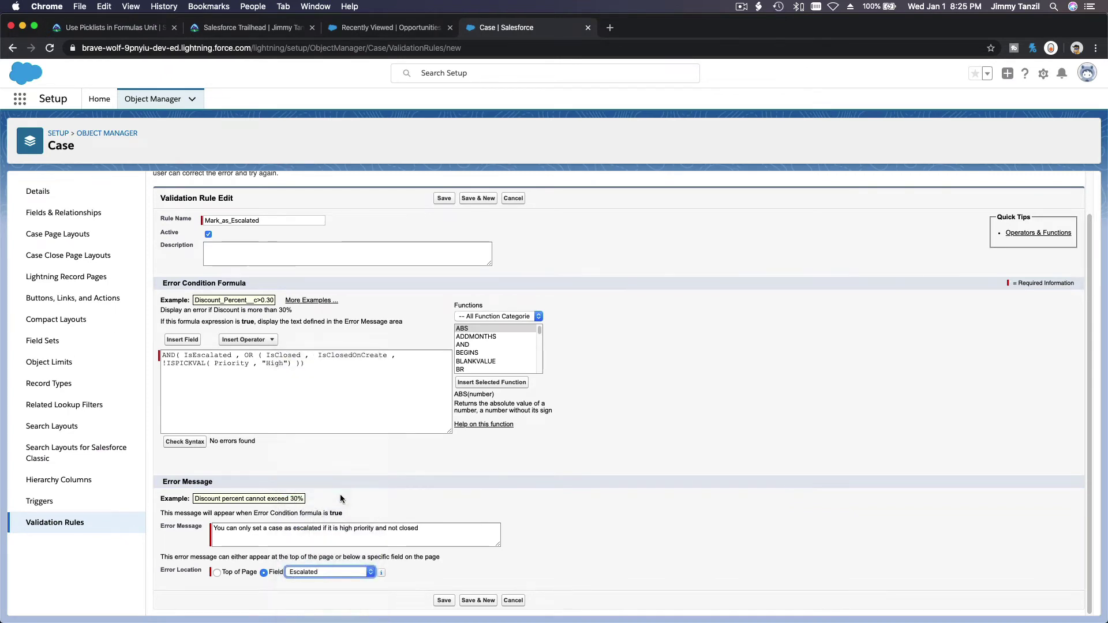
left_click(444, 602)
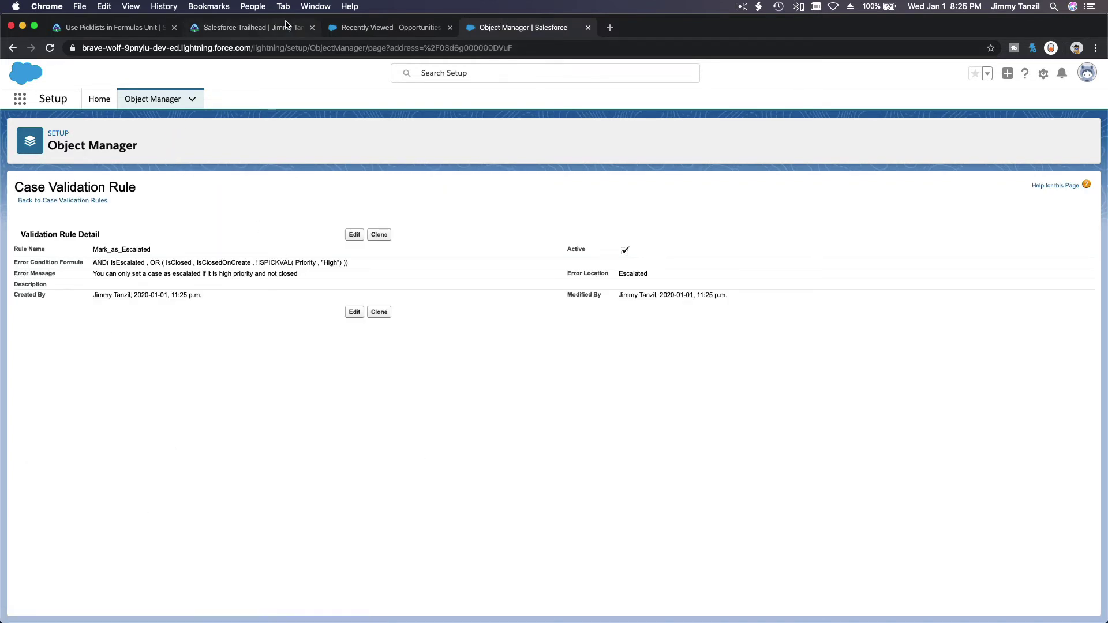
- Navigate from the Cases area to the Case object's Case Page Layouts list
left_click(335, 32)
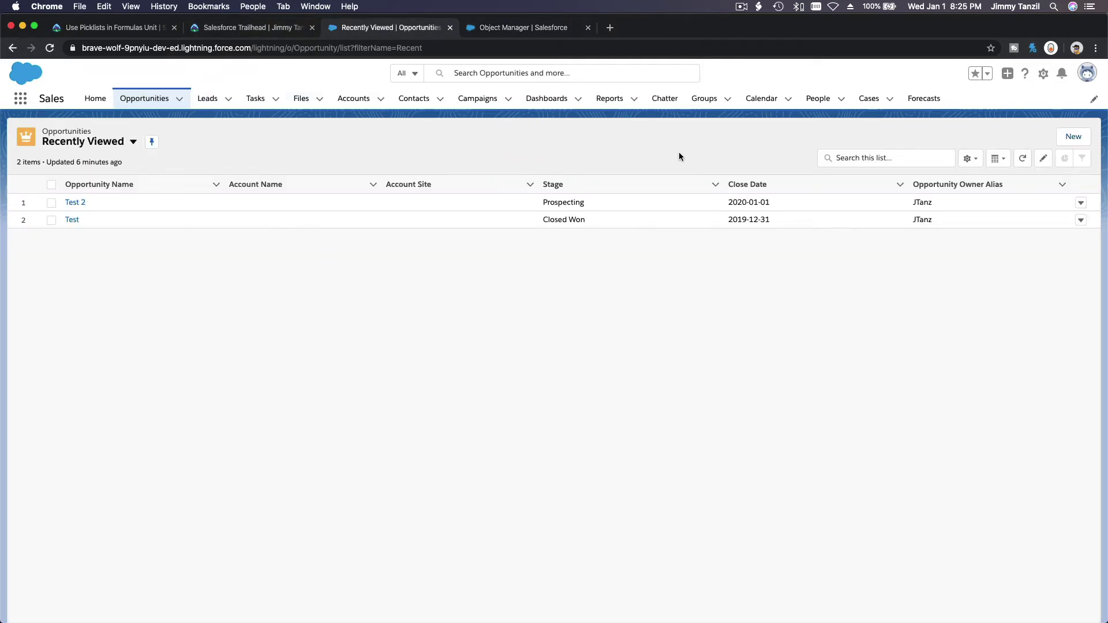
left_click(870, 100)
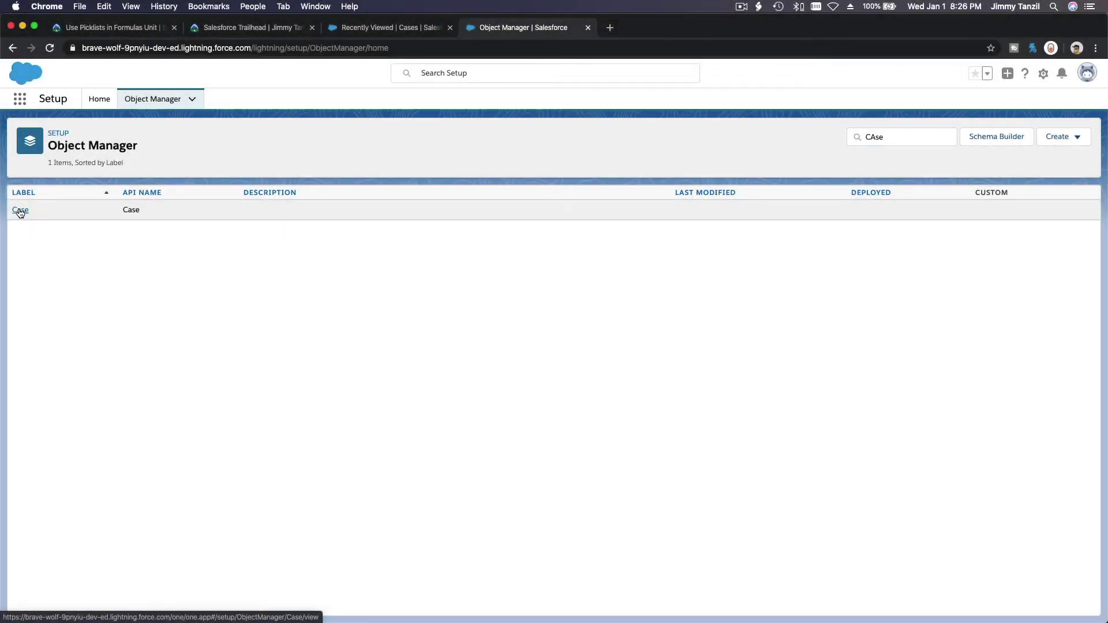
left_click(20, 210)
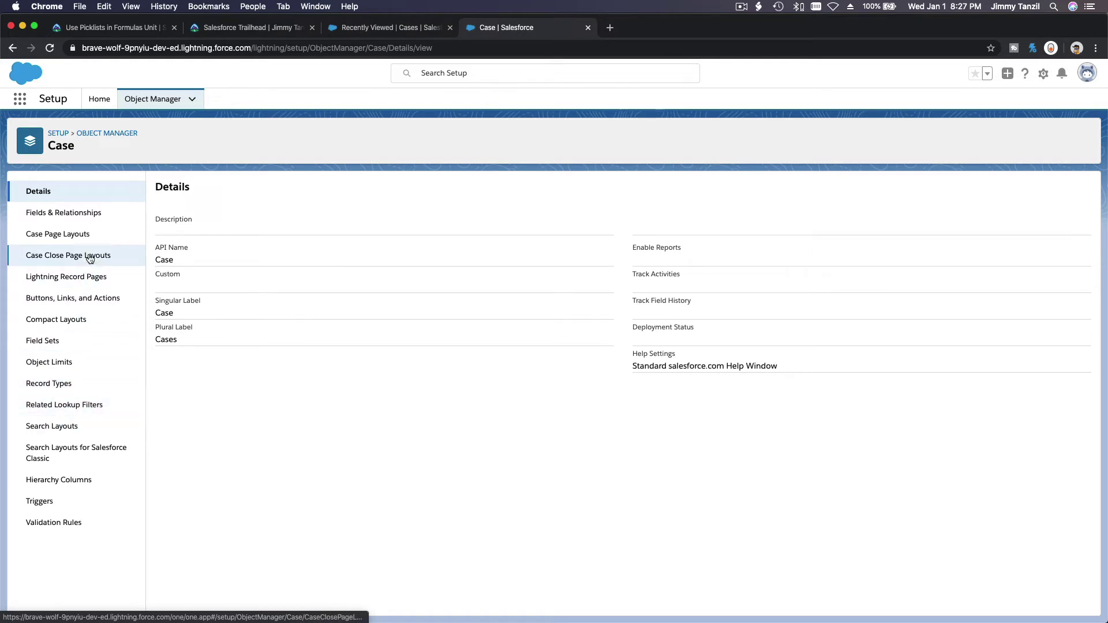
left_click(89, 235)
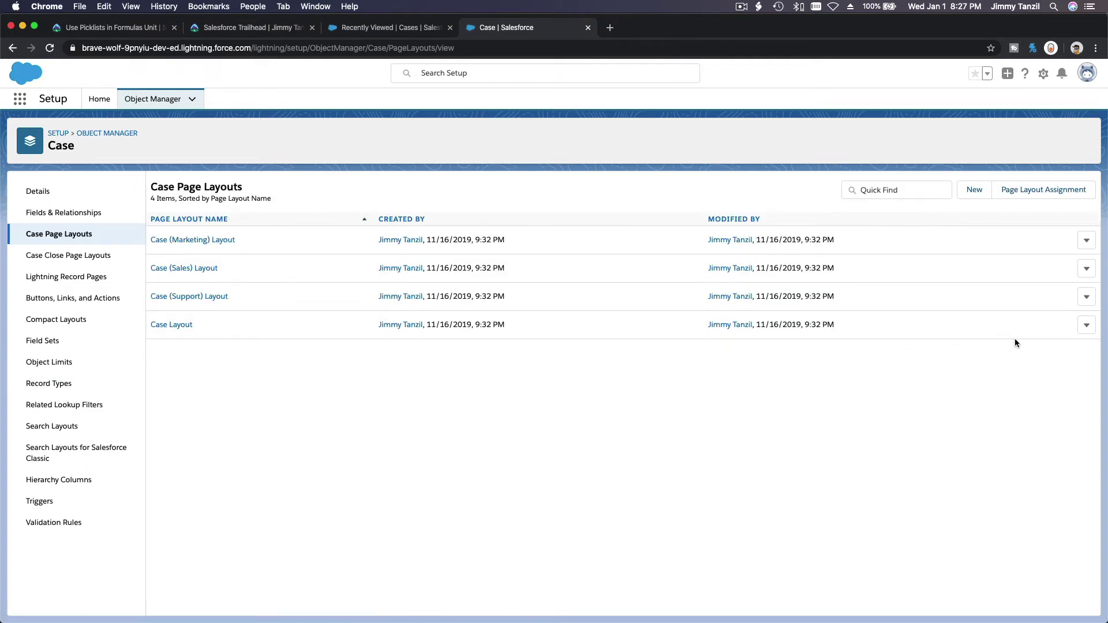
- Drag the Escalated field into Case Layout's Case Information section and save the layout
left_click(1084, 325)
left_click(1062, 346)
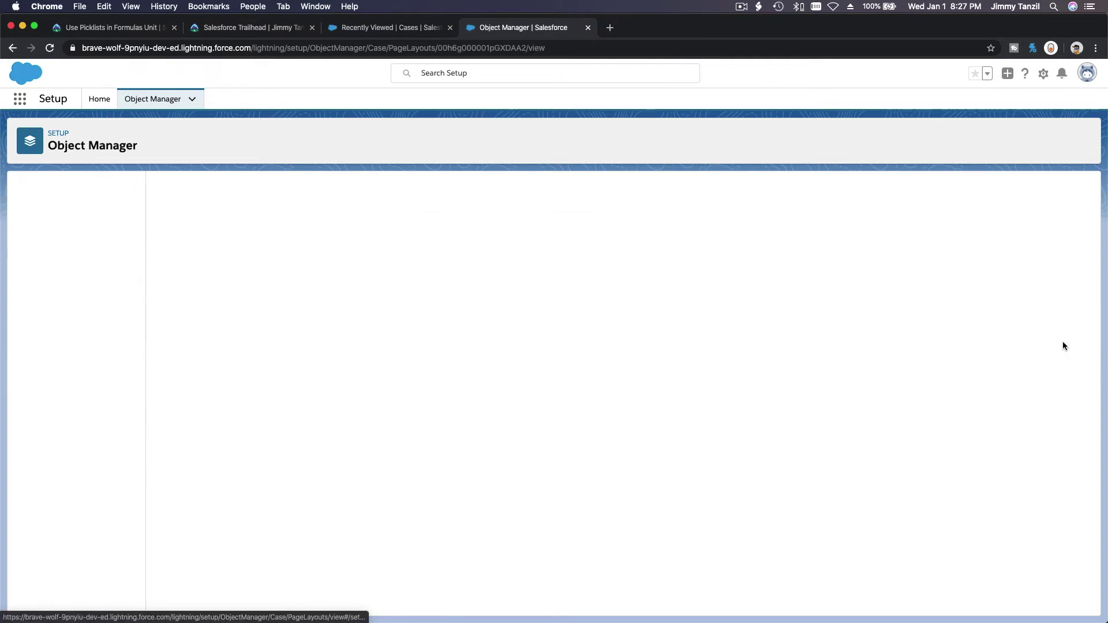
left_click(329, 212)
type("es")
scroll(375, 376, "down", 5)
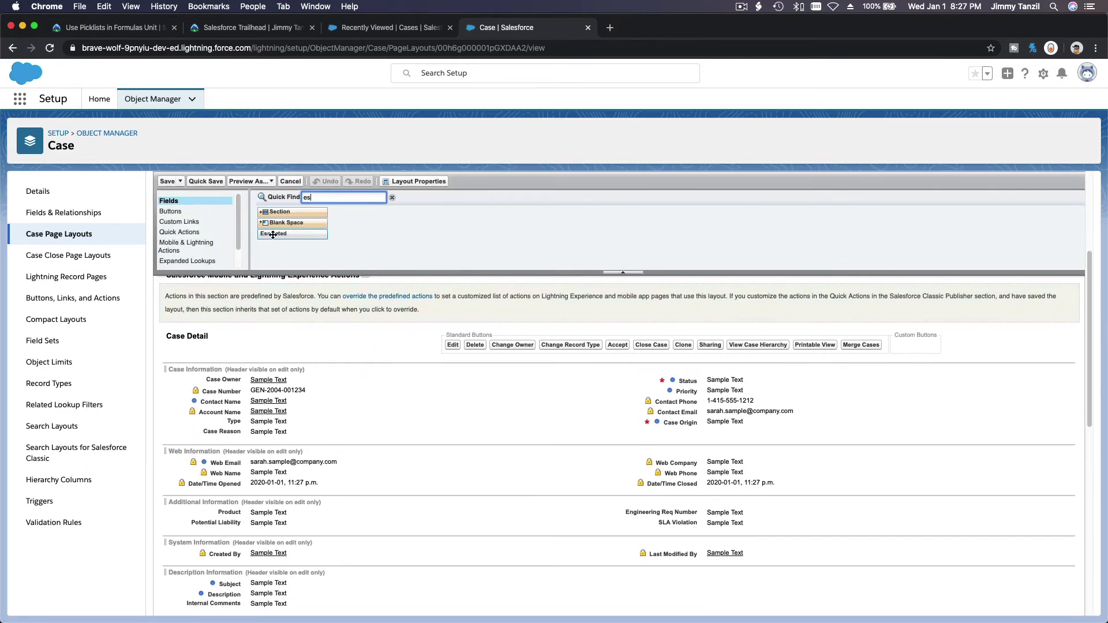
left_click_drag(273, 234, 731, 420)
left_click(167, 181)
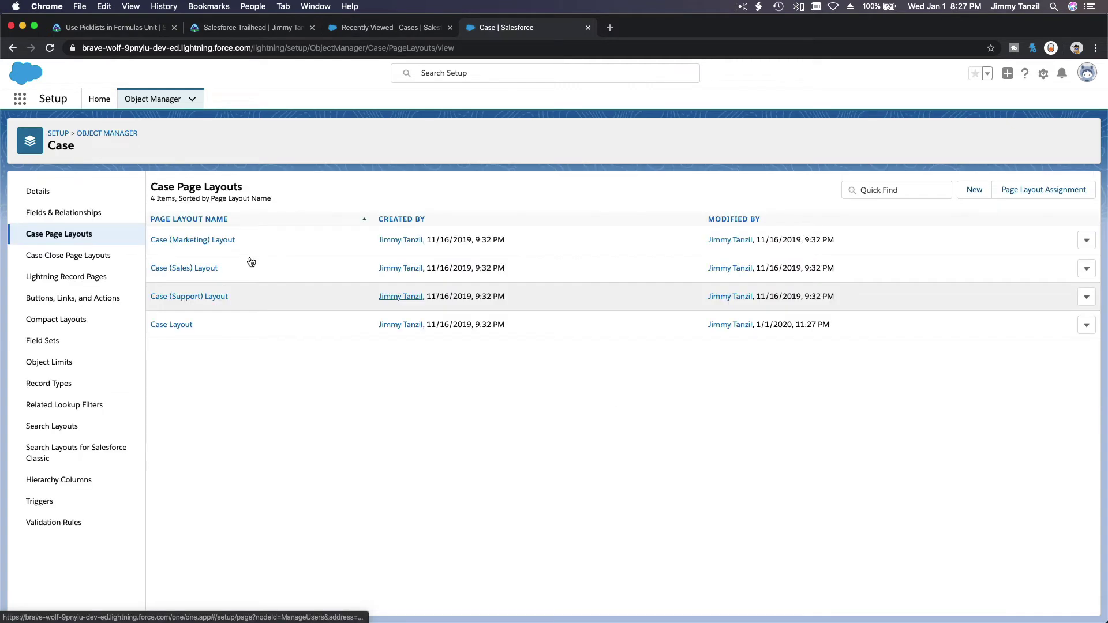
- Reload the Cases list so the updated layout applies, then start a fresh new case
left_click(370, 32)
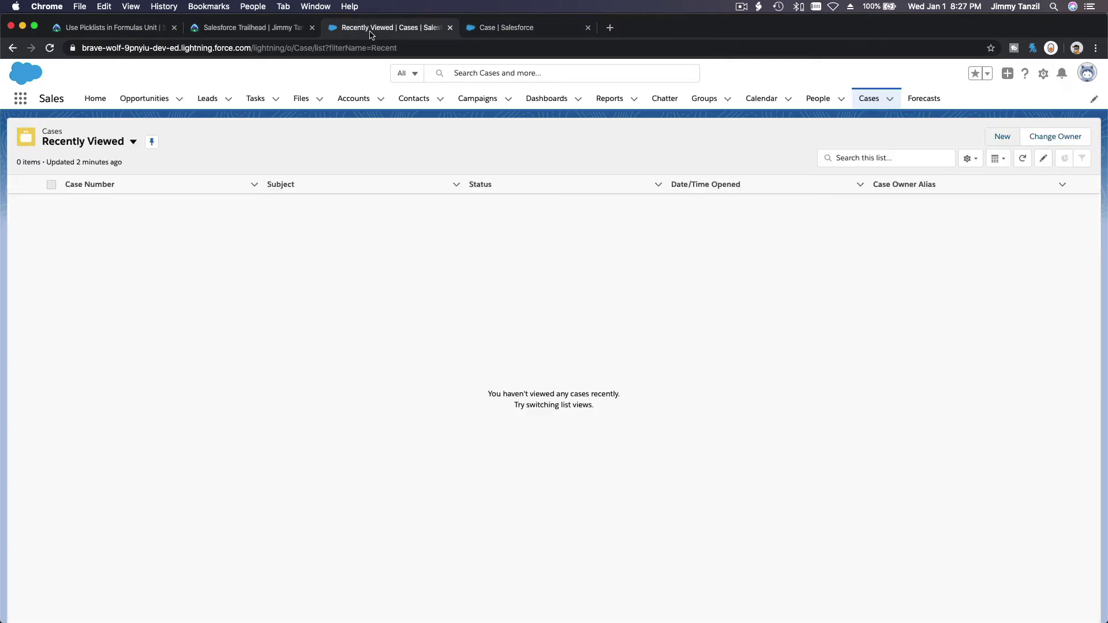
left_click(1003, 136)
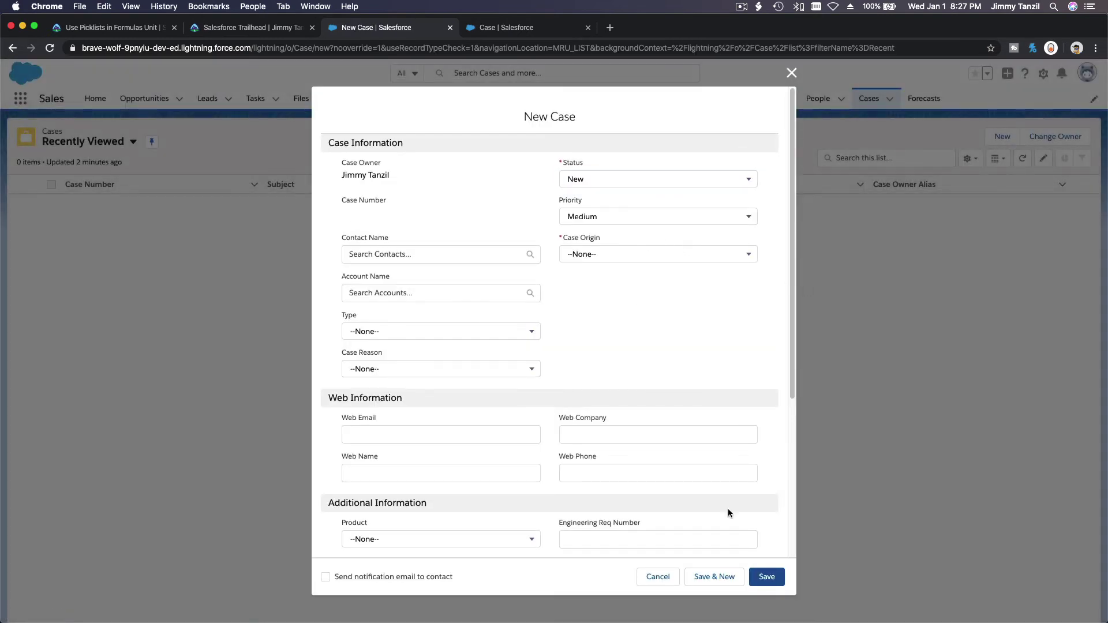
left_click(657, 576)
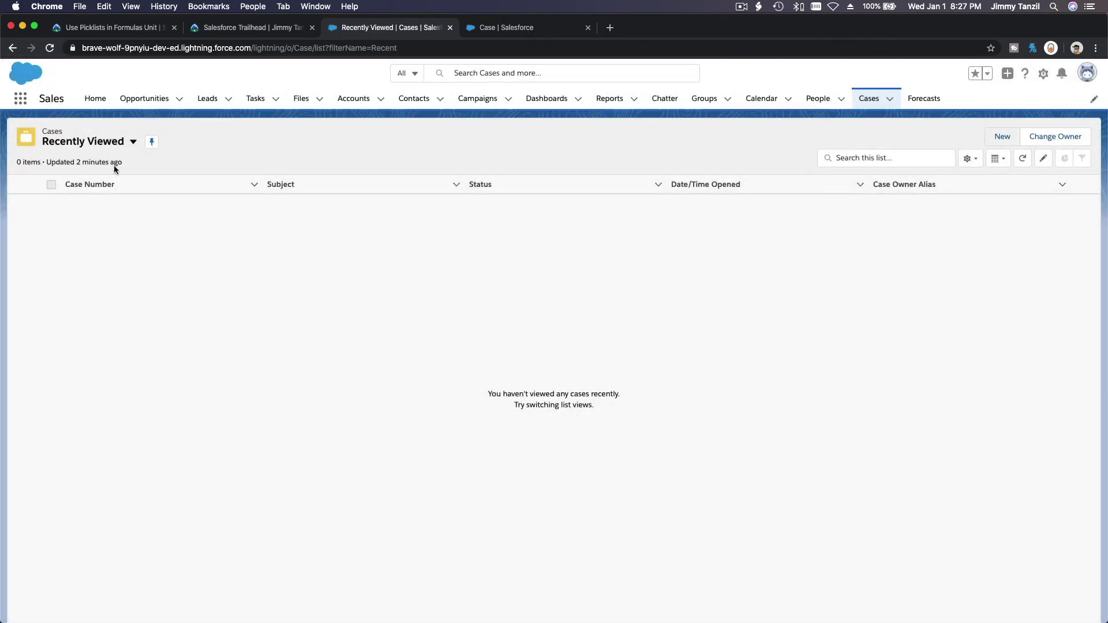
left_click(50, 48)
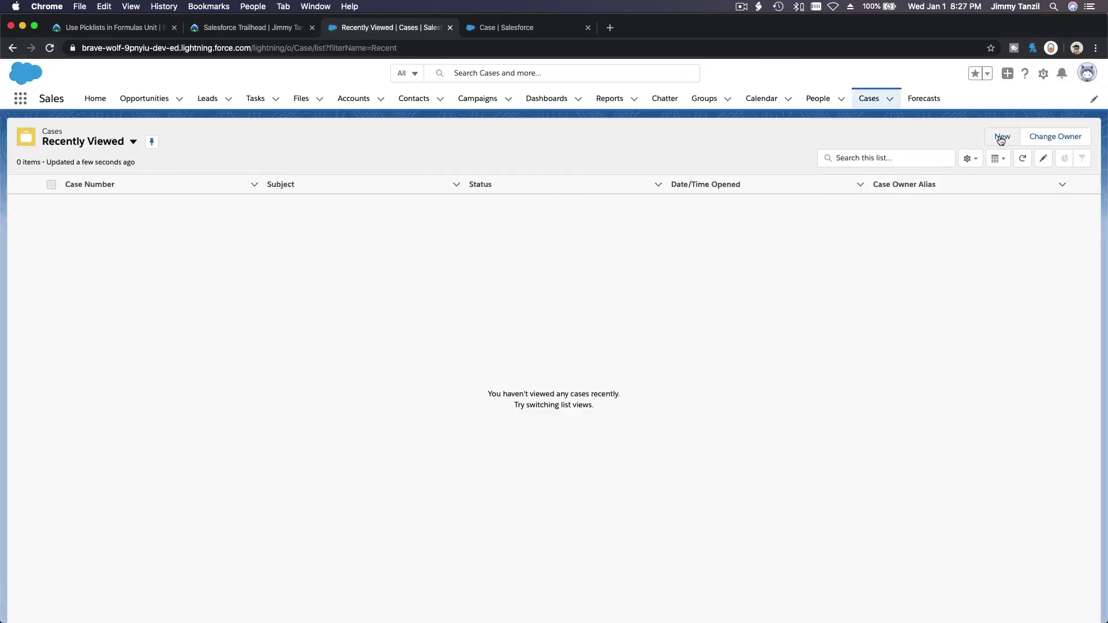
left_click(1001, 137)
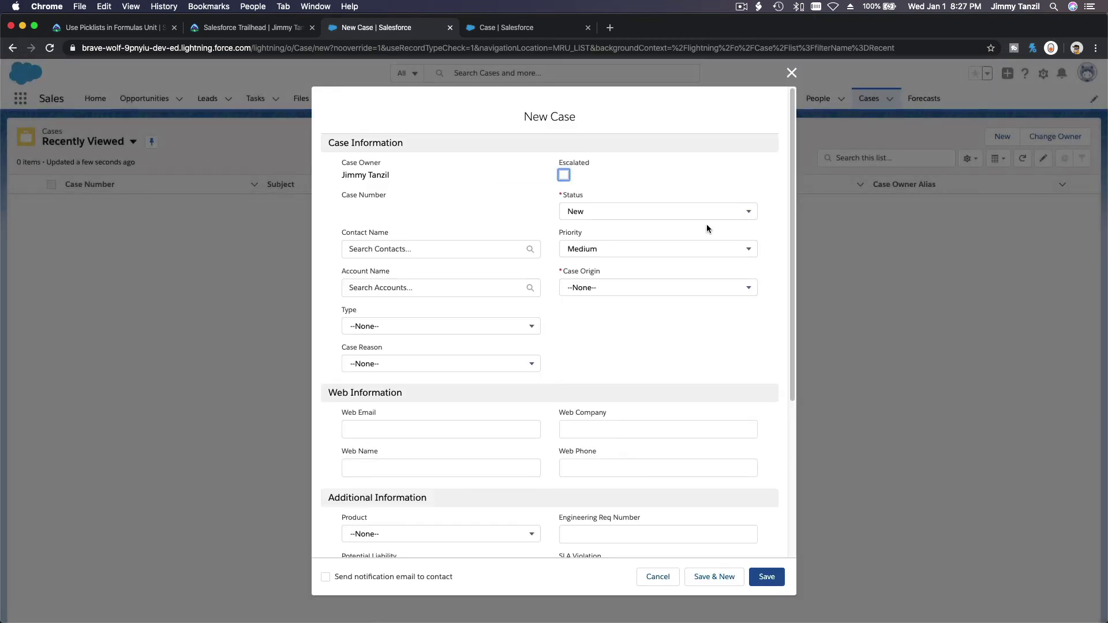
- Save a Closed, Phone-origin case with Escalated ticked to trigger the validation error
left_click(605, 214)
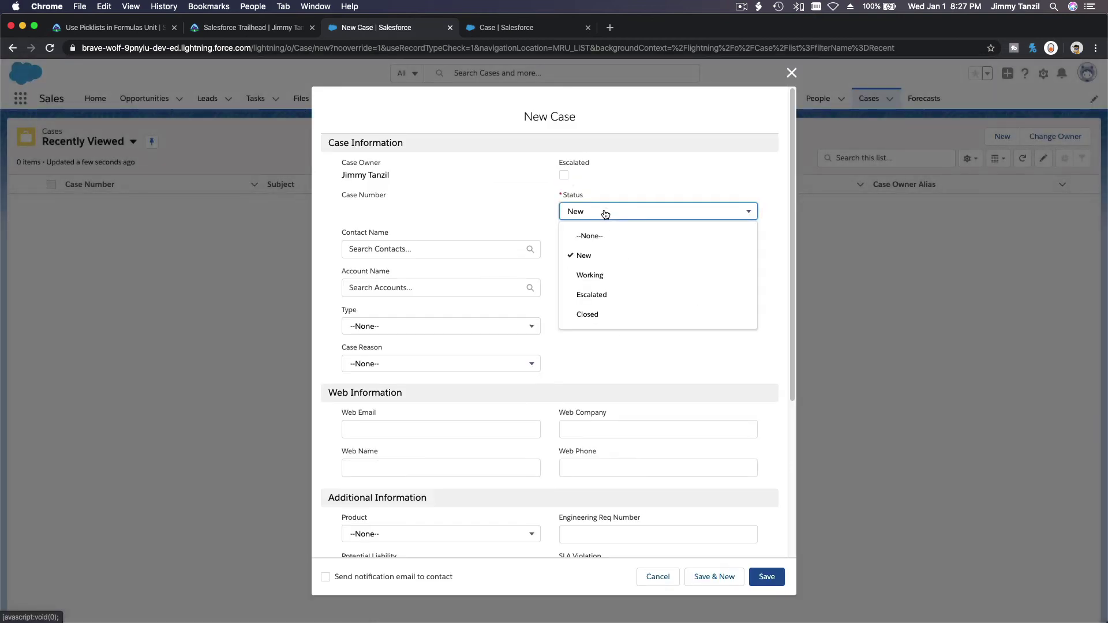
left_click(600, 315)
left_click(592, 290)
left_click(594, 330)
left_click(563, 175)
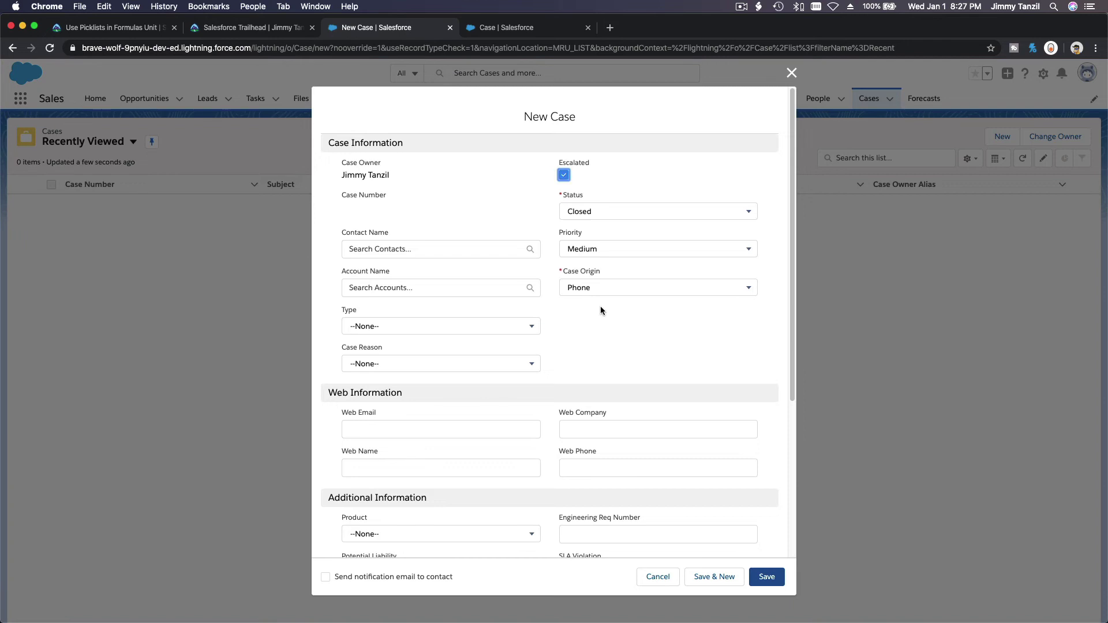
scroll(610, 327, "down", 3)
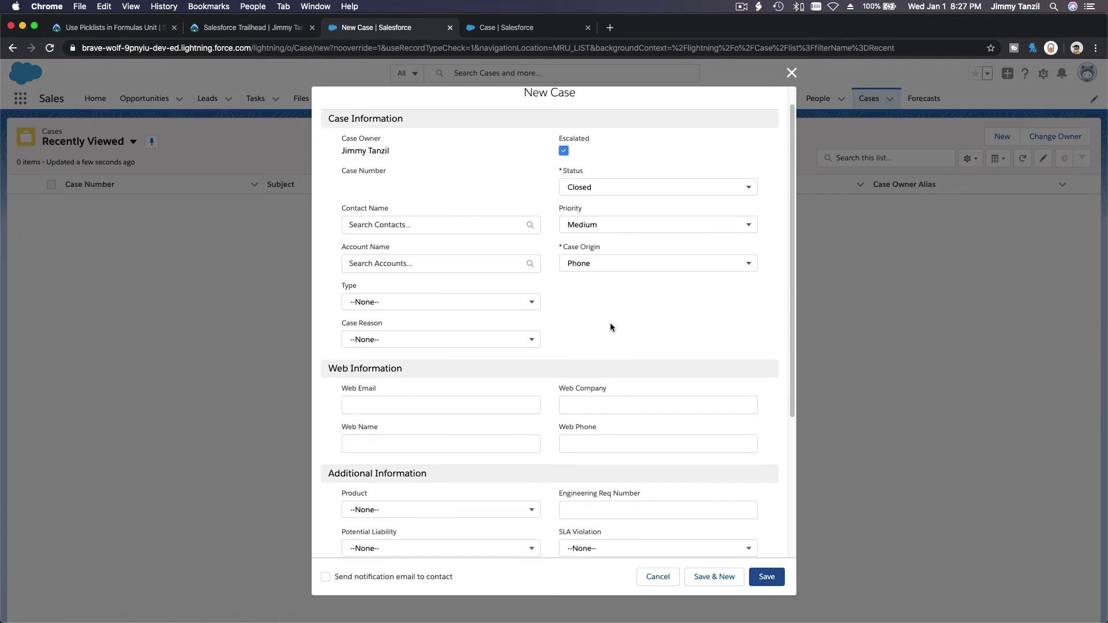
scroll(610, 327, "down", 6)
left_click(760, 576)
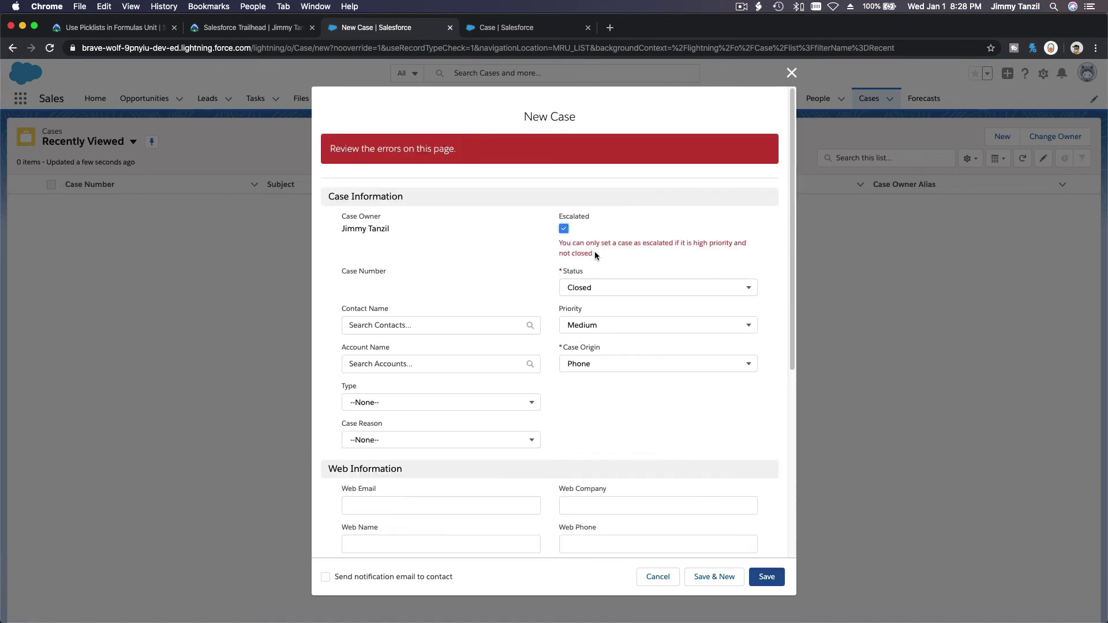